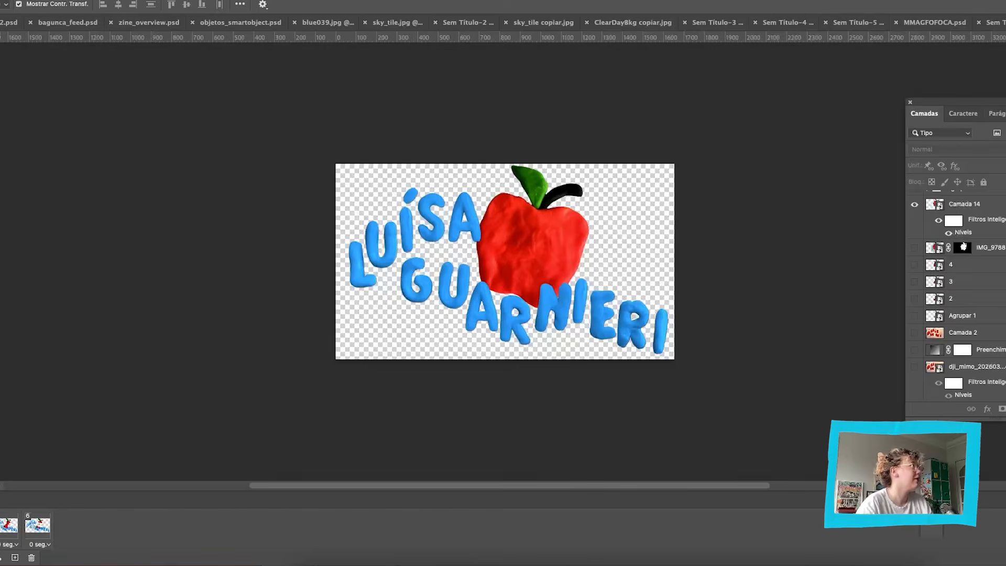
click(0, 0)
mouse_move(72, 161)
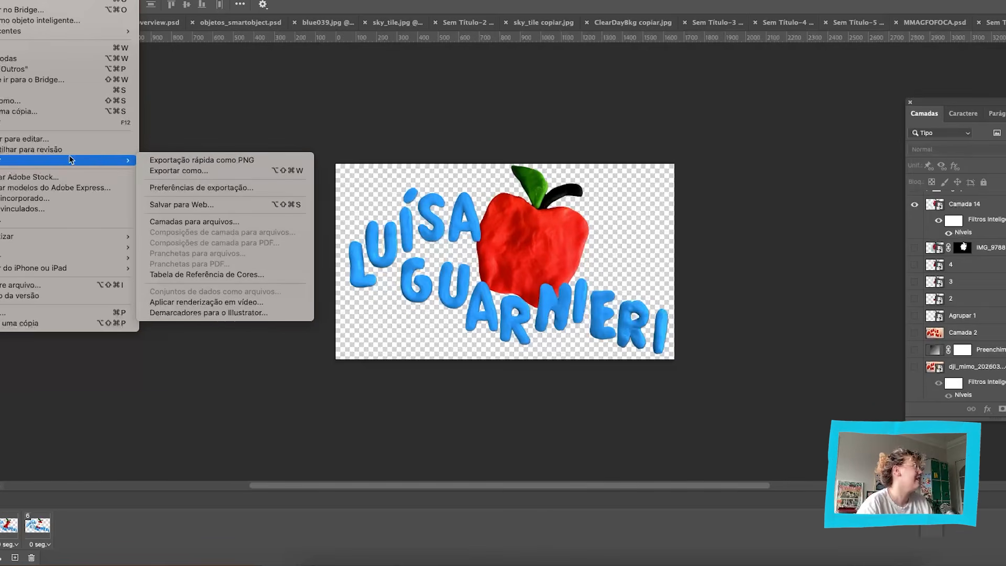
click(513, 166)
click(606, 327)
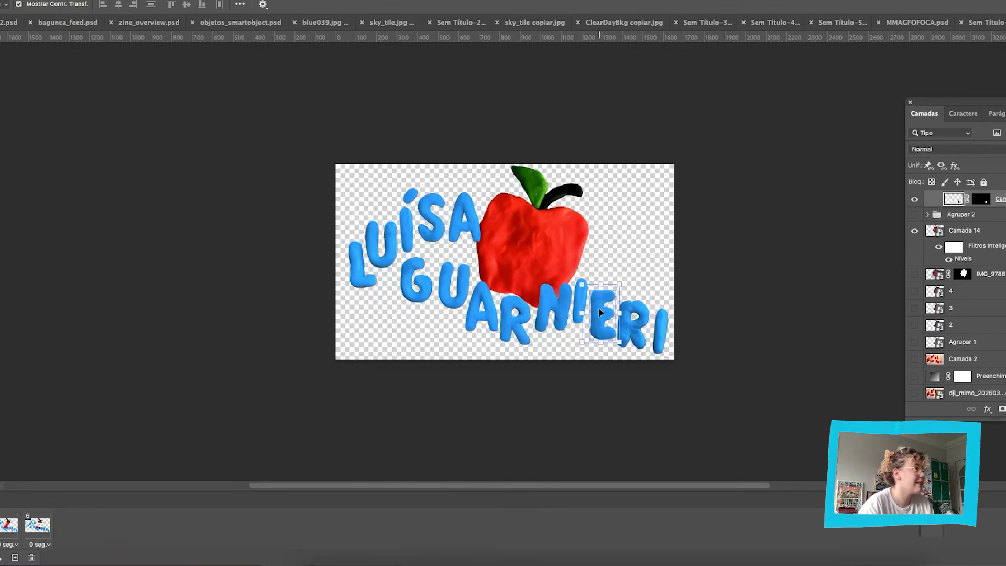
scroll(1003, 281, up, 3)
click(1003, 225)
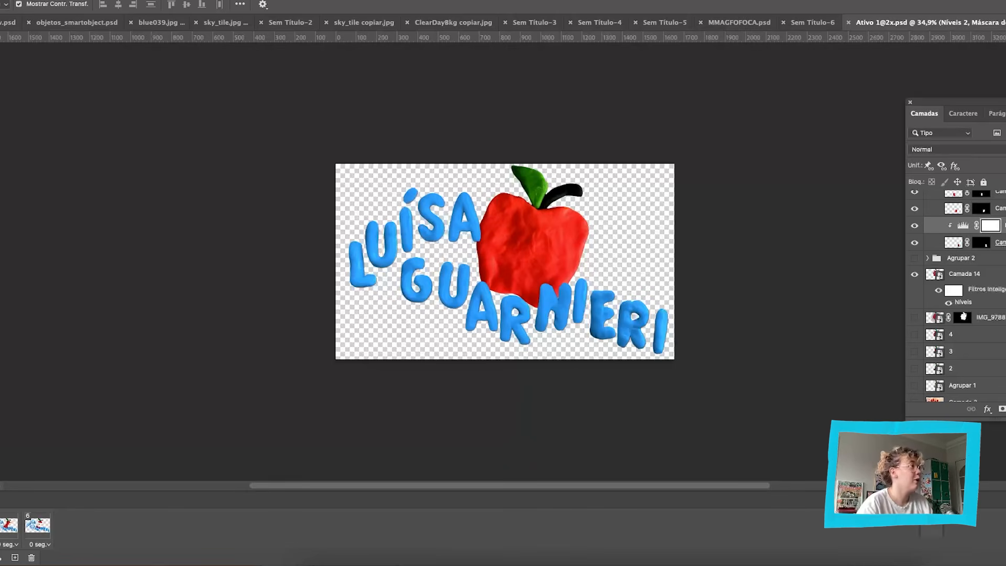
click(724, 249)
click(0, 0)
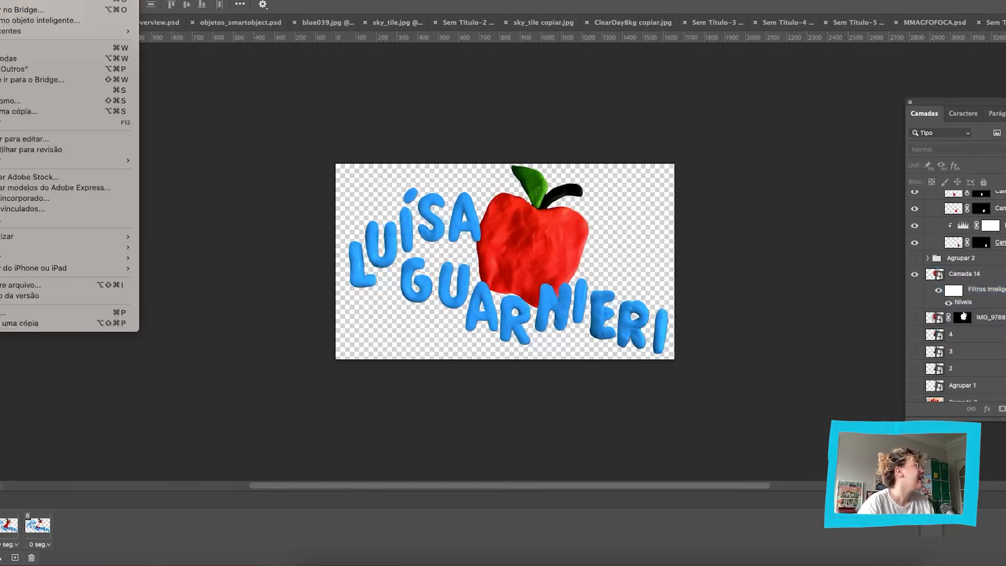
click(105, 387)
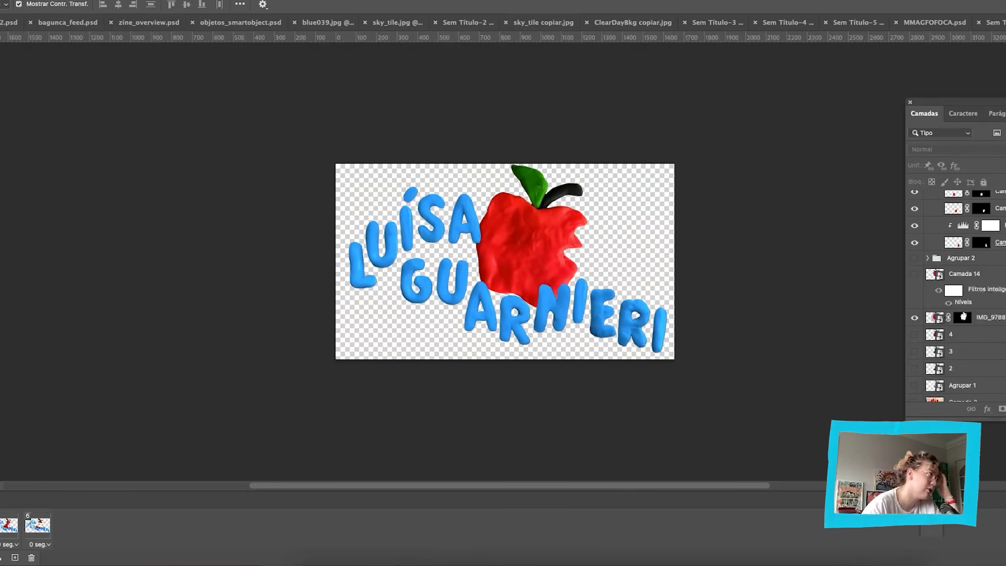
Set up a video render as a Photoshop image sequence in PNG format.
click(1, 0)
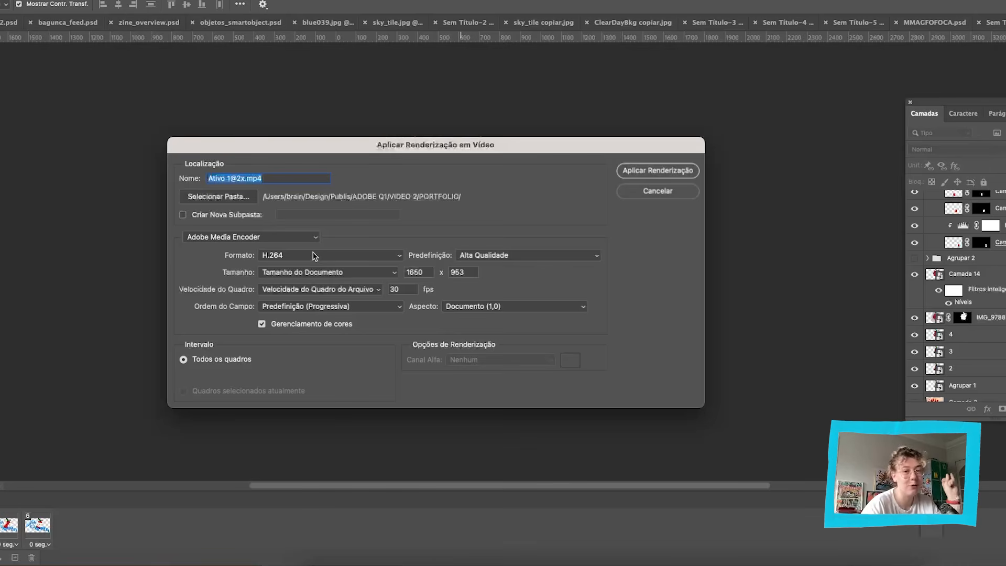
click(307, 241)
click(309, 250)
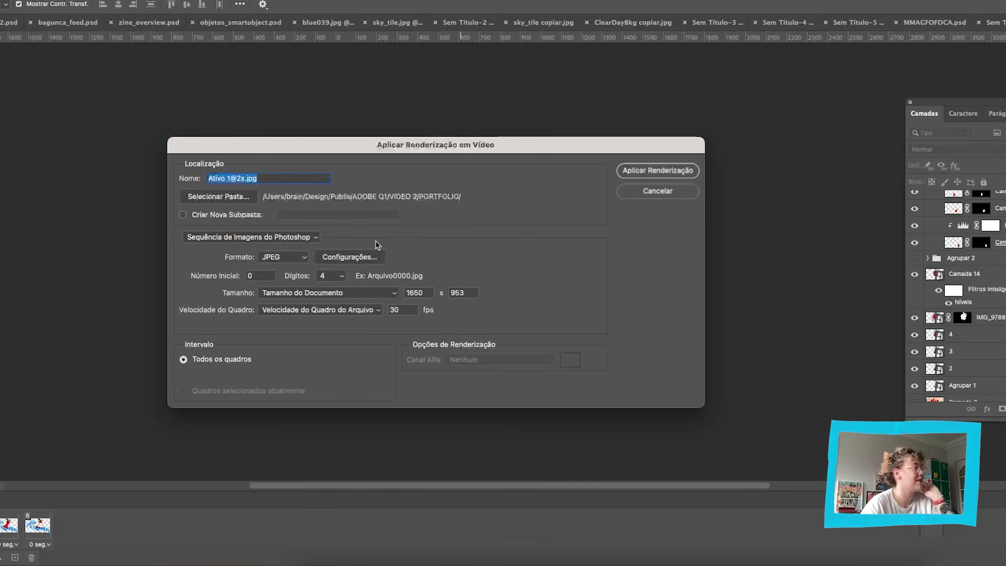
click(271, 253)
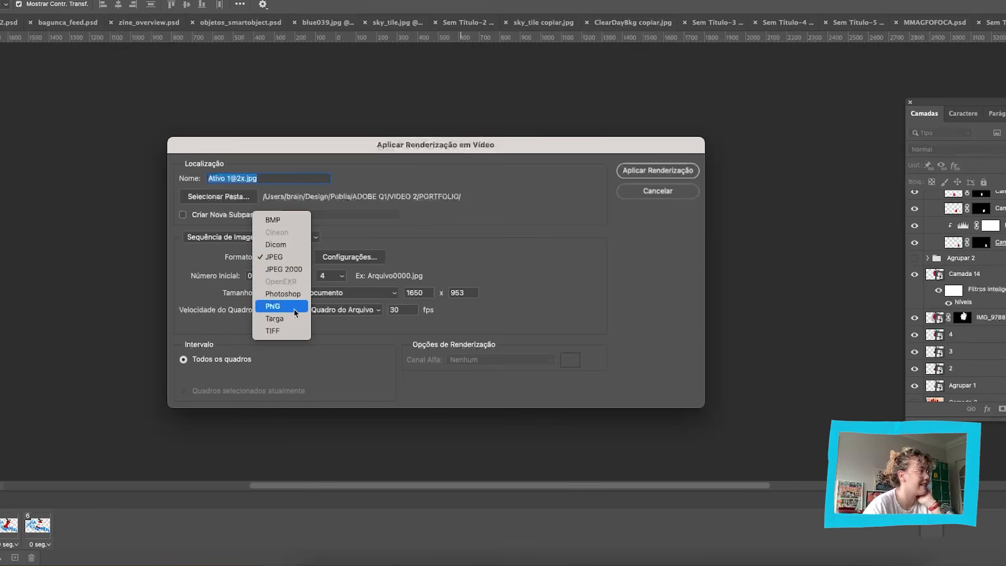
click(271, 306)
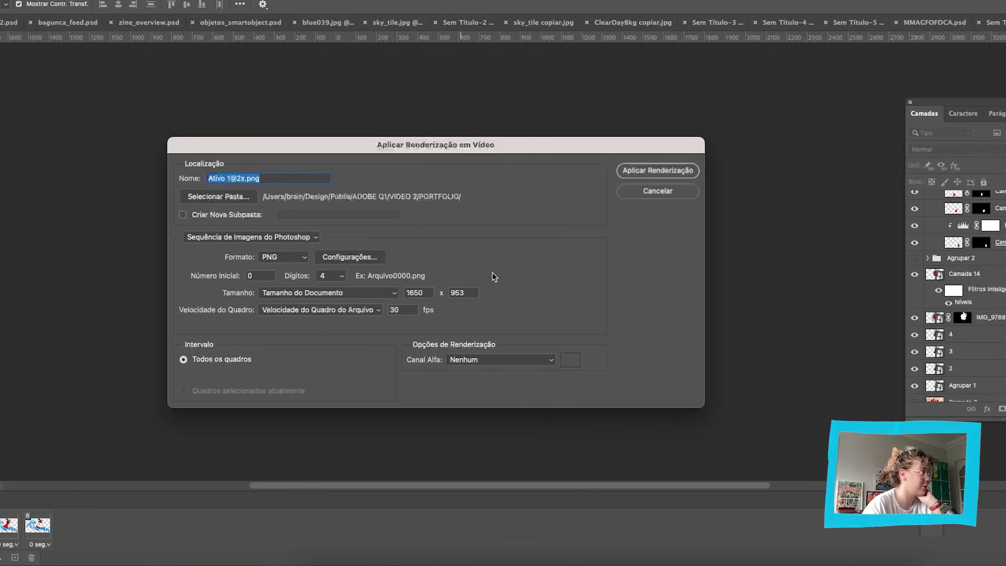
Choose the SOBRE MIM folder as the destination for the rendered PNG frames and confirm.
click(218, 196)
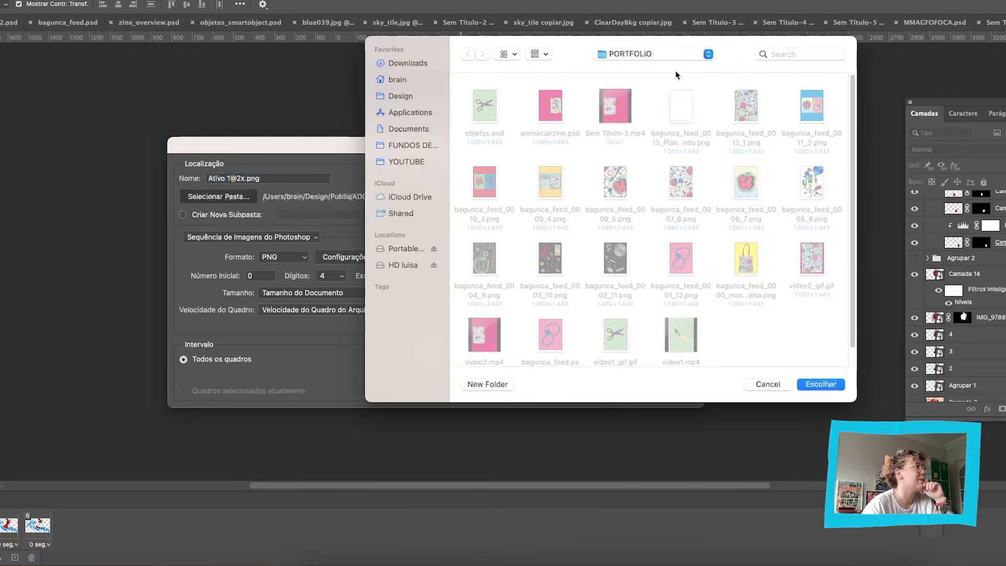
click(666, 57)
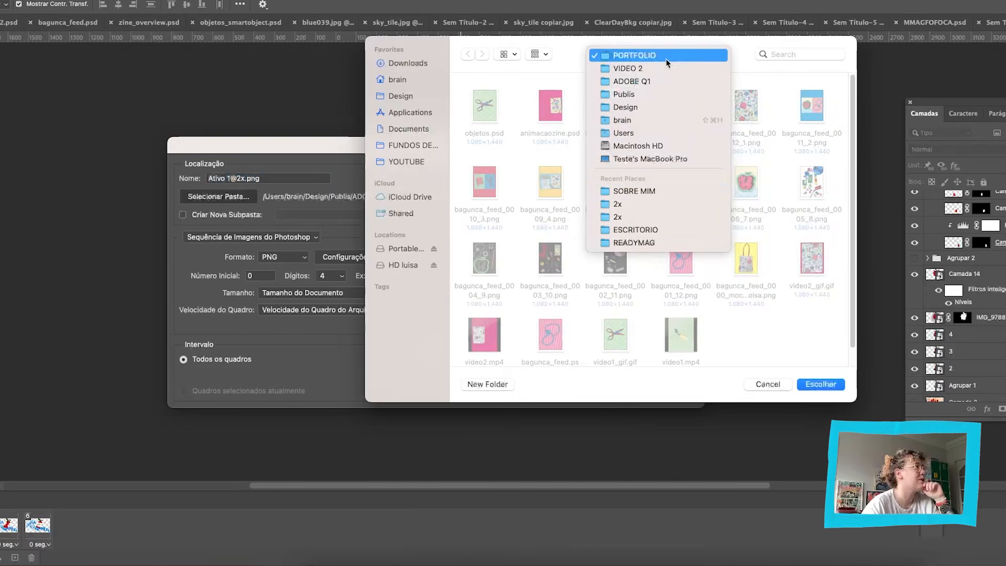
click(650, 192)
drag(731, 51, 959, 91)
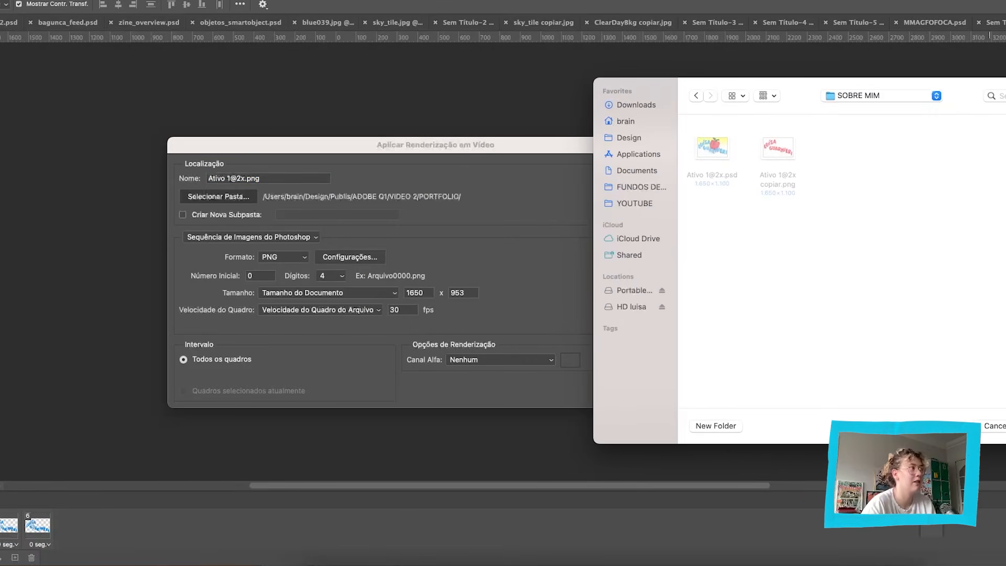
key(Return)
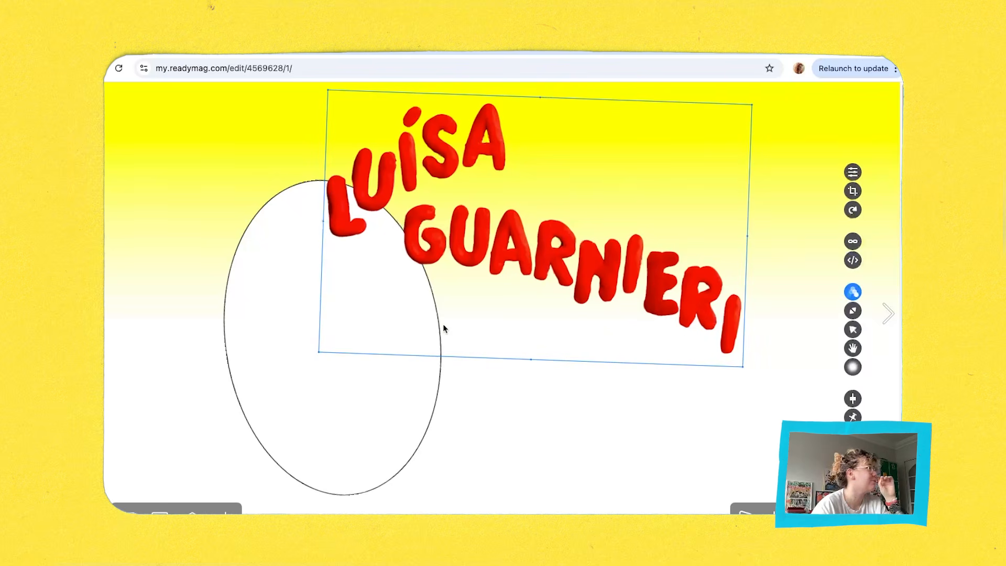
Switch to Readymag and replace the red name lettering with a new Shots widget.
key(Delete)
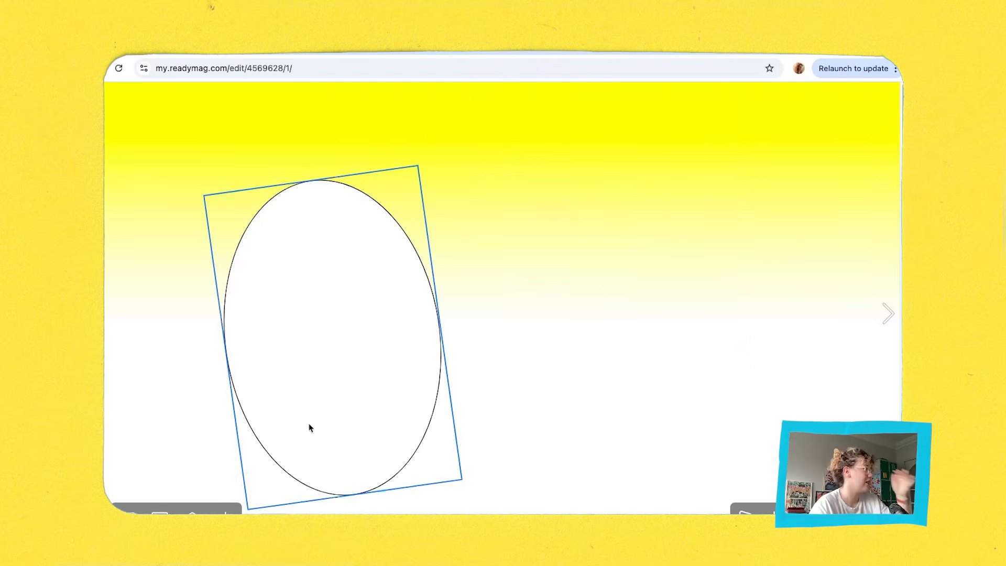
click(225, 509)
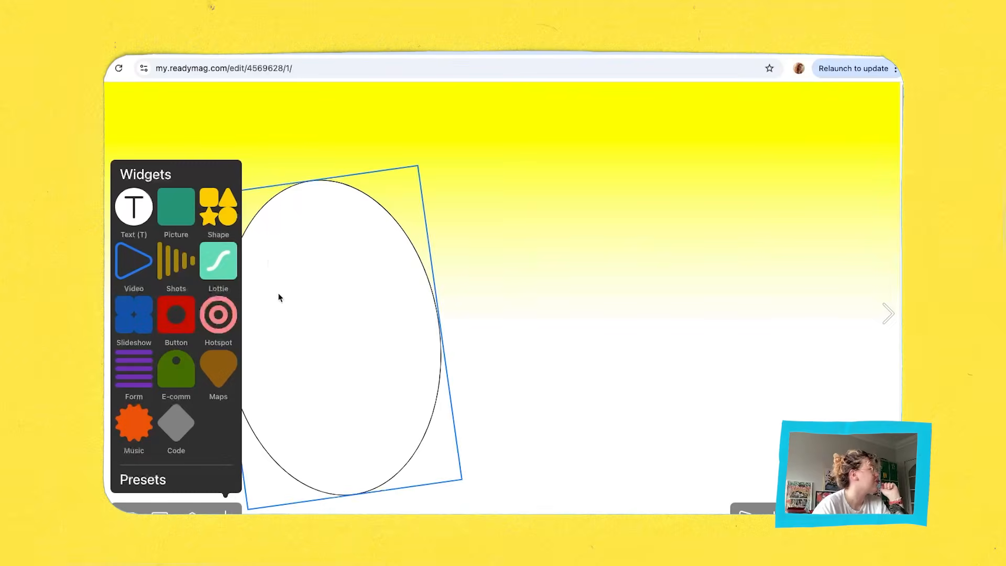
click(186, 264)
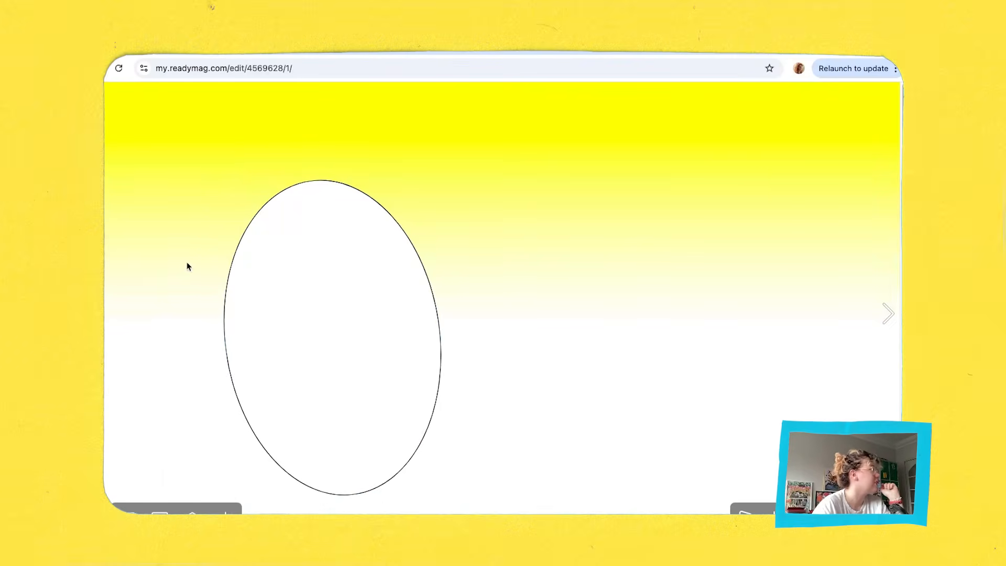
drag(550, 321, 600, 249)
Load the six PNG frames from the ANIMACAO folder into the Shots widget and enlarge the animation over the yellow background.
click(782, 211)
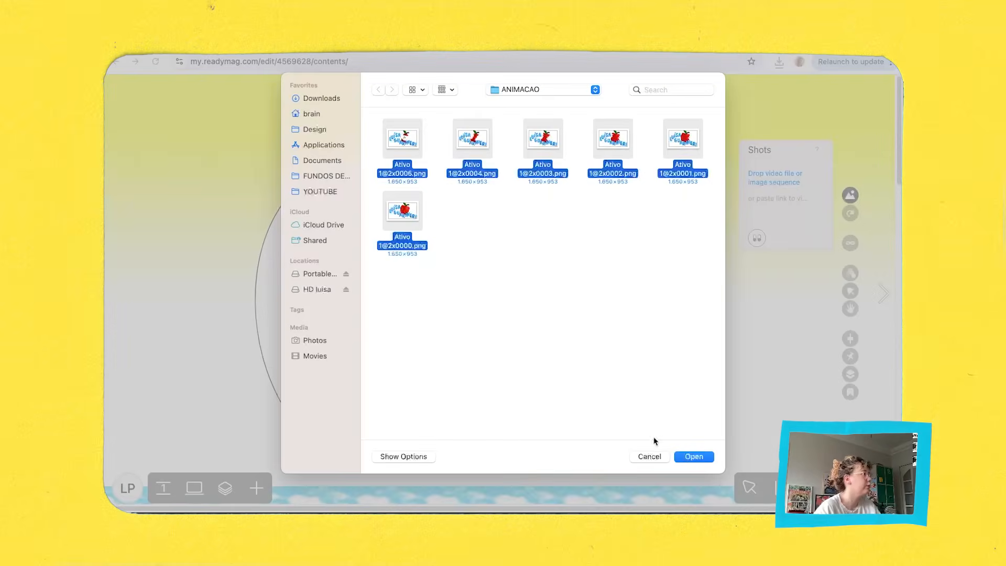
click(694, 456)
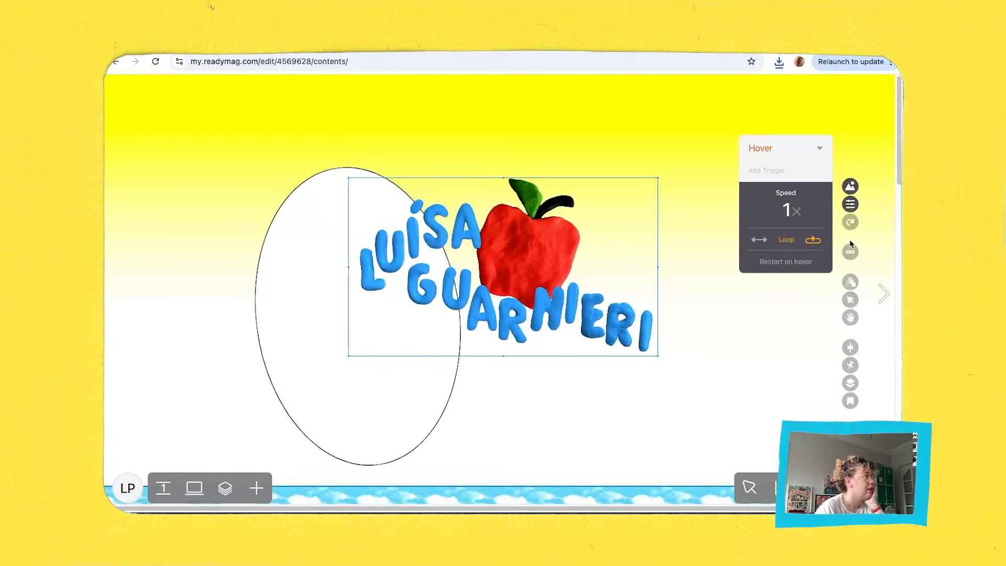
drag(659, 356, 676, 275)
drag(764, 340, 777, 316)
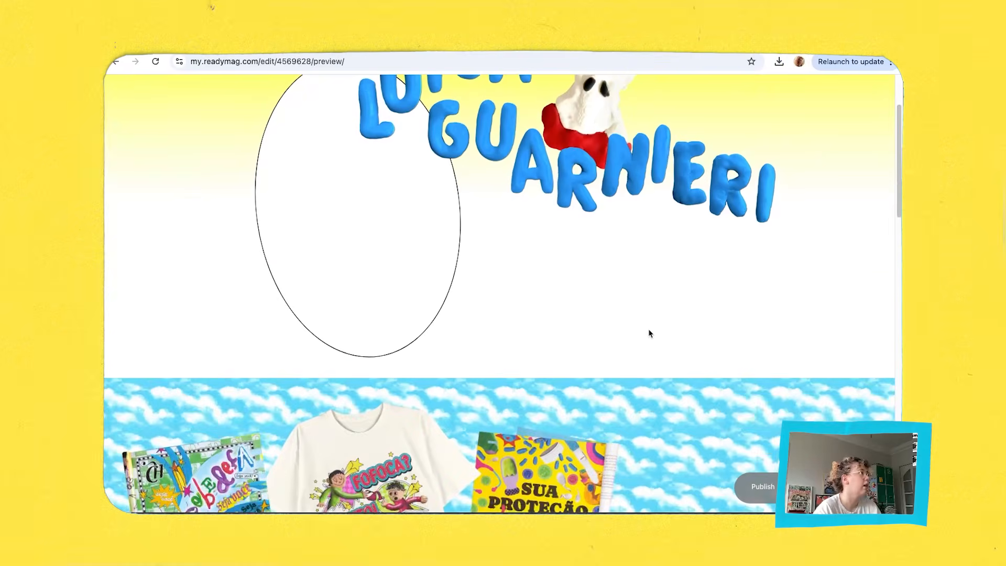
Preview the page and test how the apple lettering animation responds to moving up and down the page.
scroll(650, 334, up, 2)
scroll(649, 330, up, 1)
scroll(649, 329, down, 1)
scroll(649, 330, down, 5)
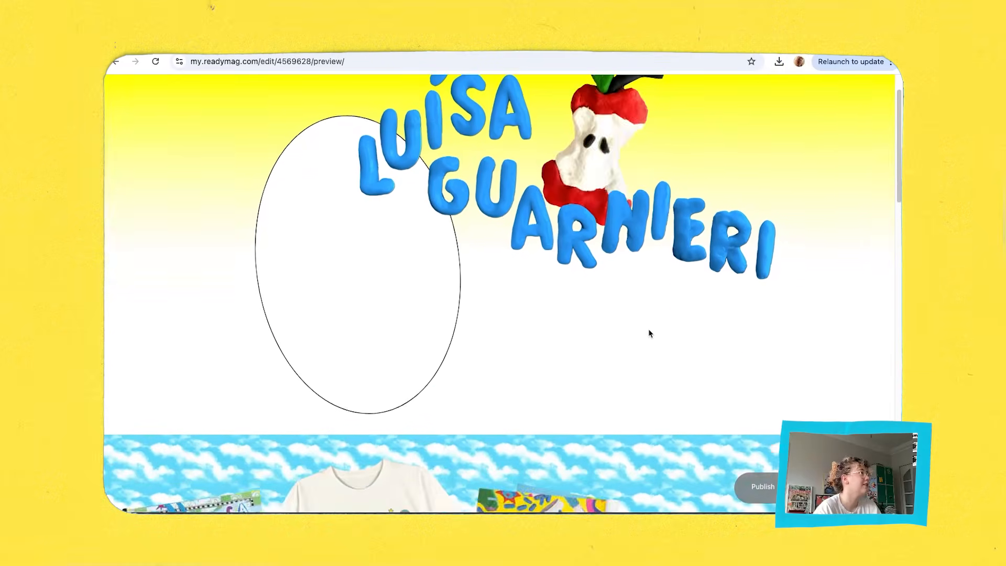
scroll(649, 331, up, 6)
scroll(649, 330, down, 3)
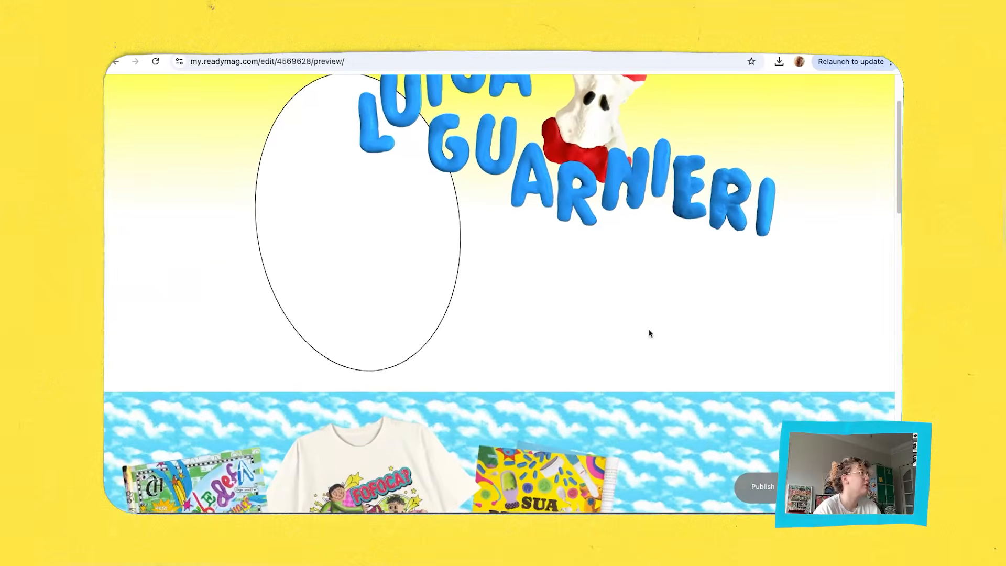
scroll(649, 330, up, 3)
scroll(649, 330, down, 1)
scroll(649, 334, down, 3)
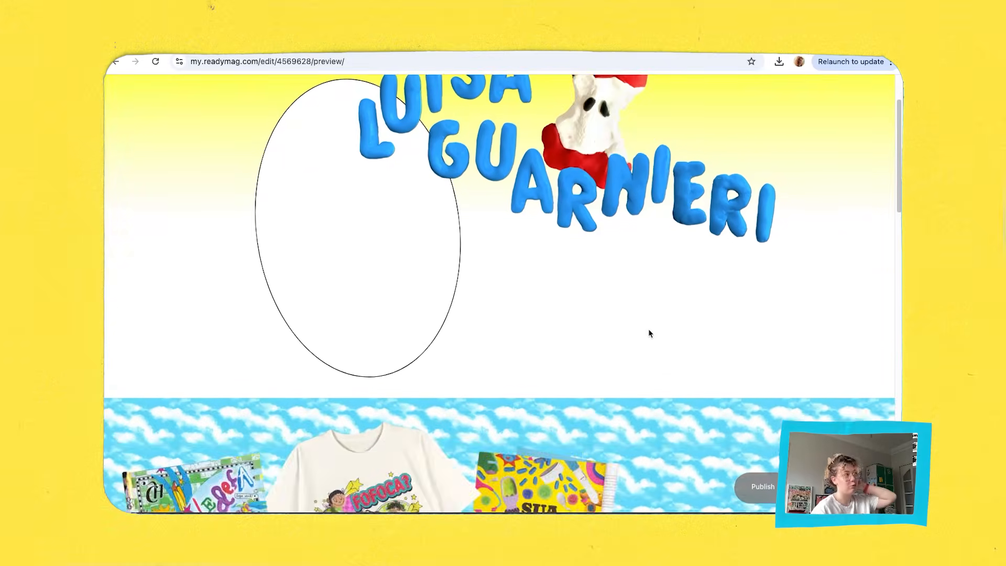
scroll(648, 333, up, 4)
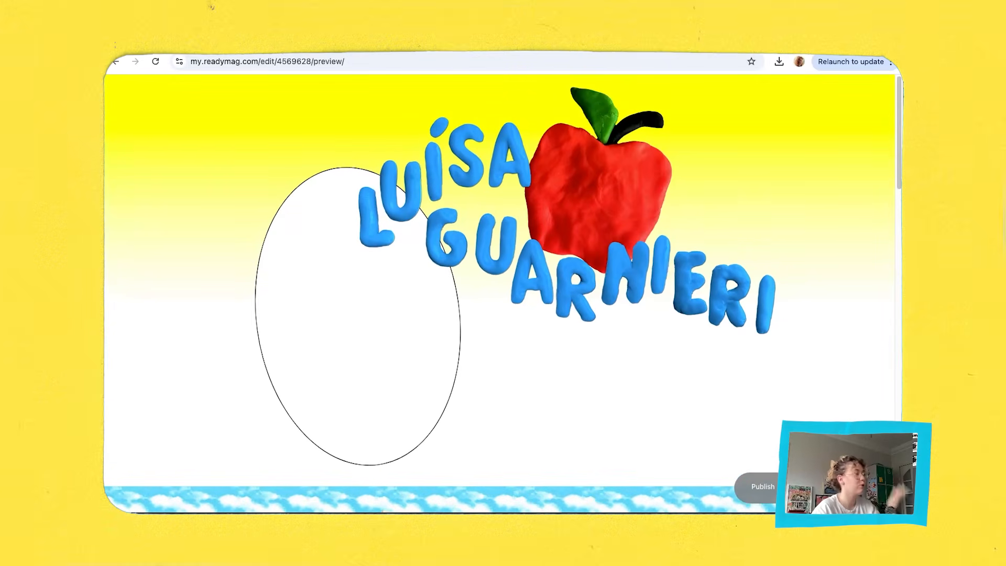
key(Escape)
click(564, 224)
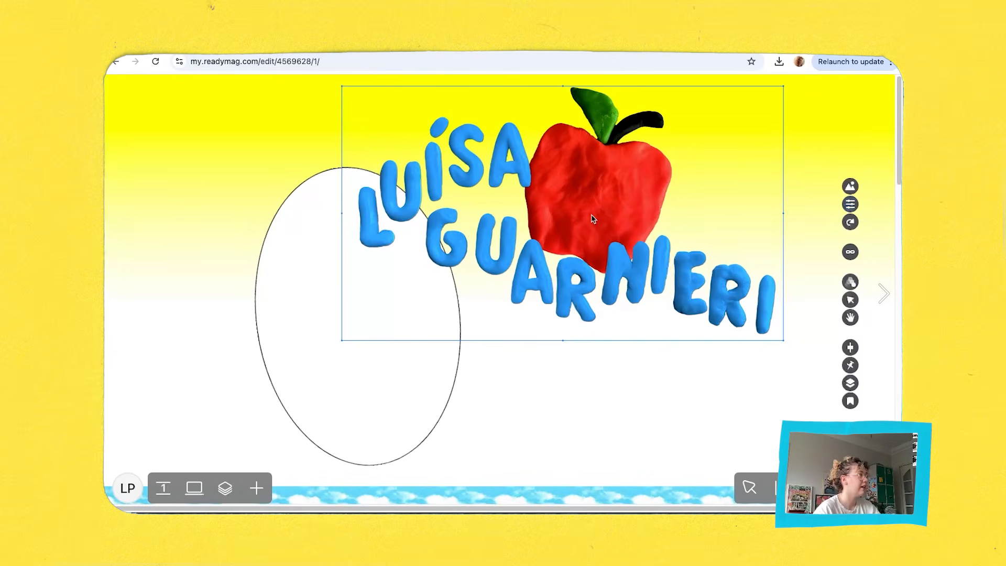
click(256, 487)
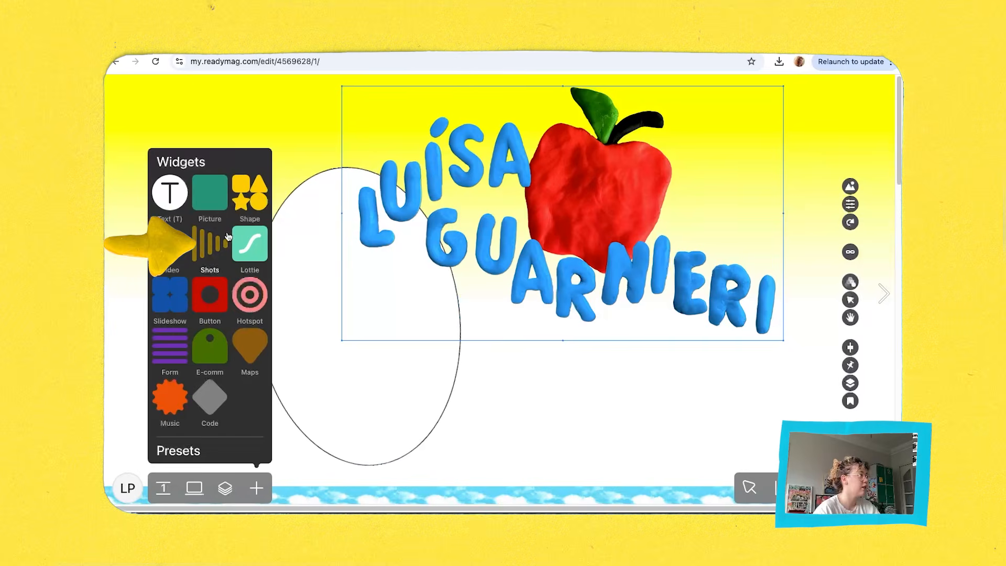
click(564, 400)
click(594, 254)
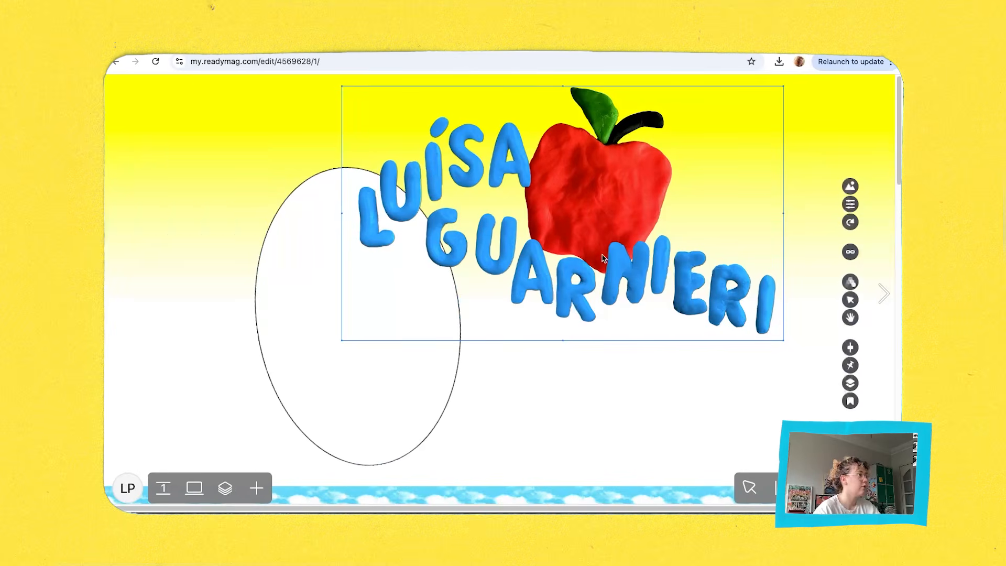
Set the apple lettering animation's speed to 1.13× and its trigger to Mouse move, and preview the page.
click(850, 204)
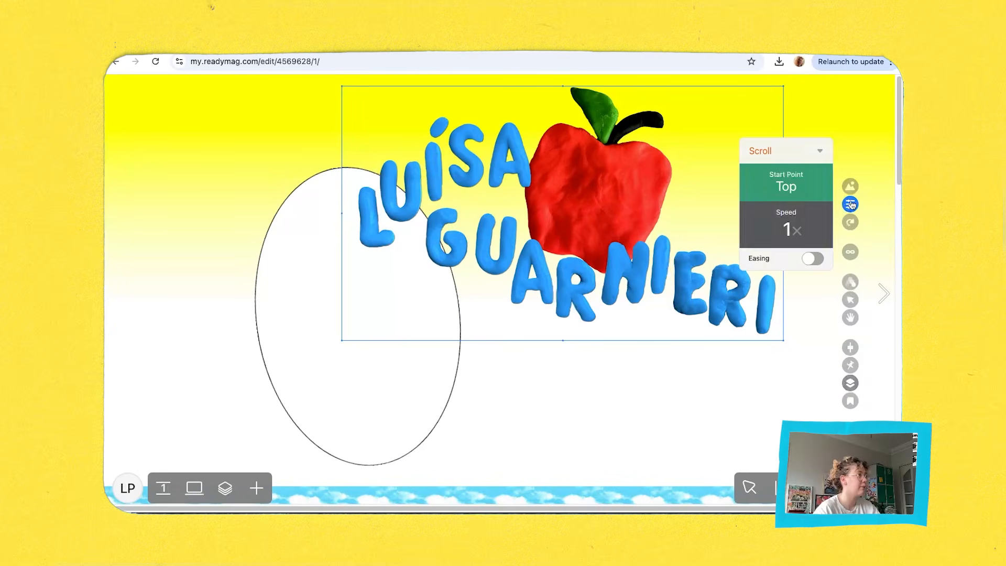
click(809, 154)
click(777, 232)
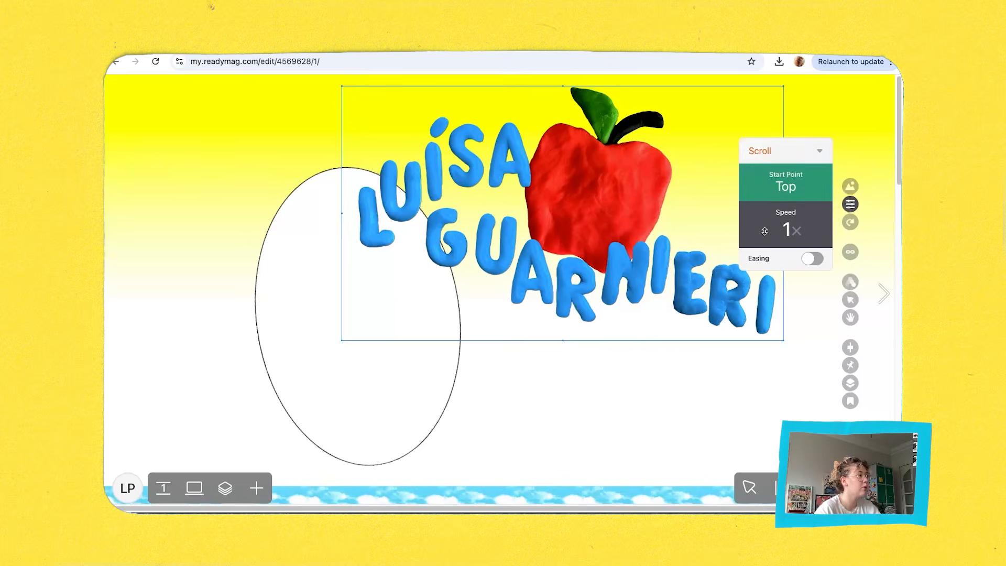
drag(781, 229, 805, 208)
click(796, 153)
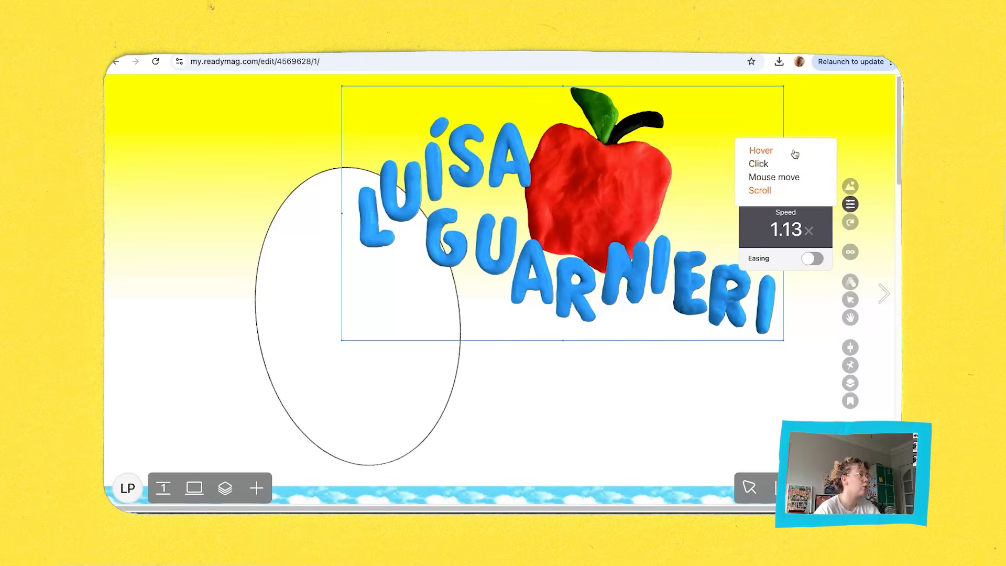
click(800, 178)
scroll(660, 246, down, 1)
key(space)
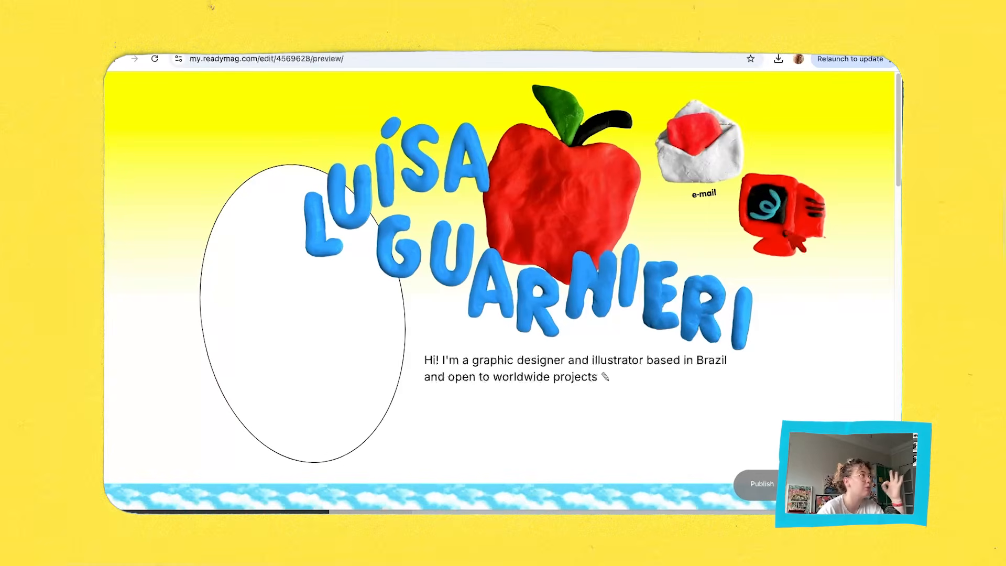
Position the "my office" label just beneath the red computer icon.
click(771, 270)
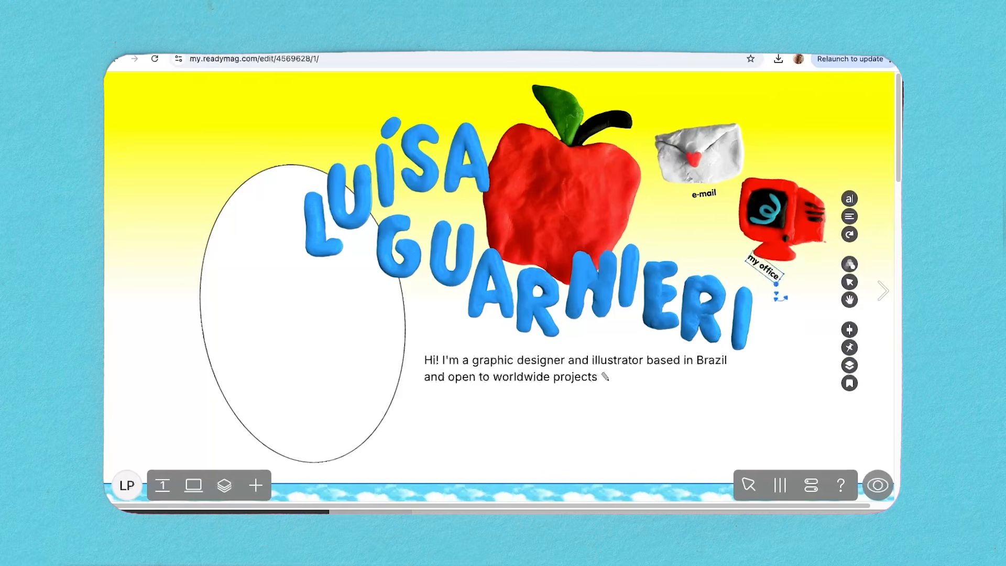
mouse_move(781, 297)
mouse_down()
mouse_move(790, 289)
mouse_move(774, 287)
mouse_up()
click(781, 225)
Load the smiley notepaper image sequence into a new Shots widget and place it small beside the envelope icon.
click(786, 336)
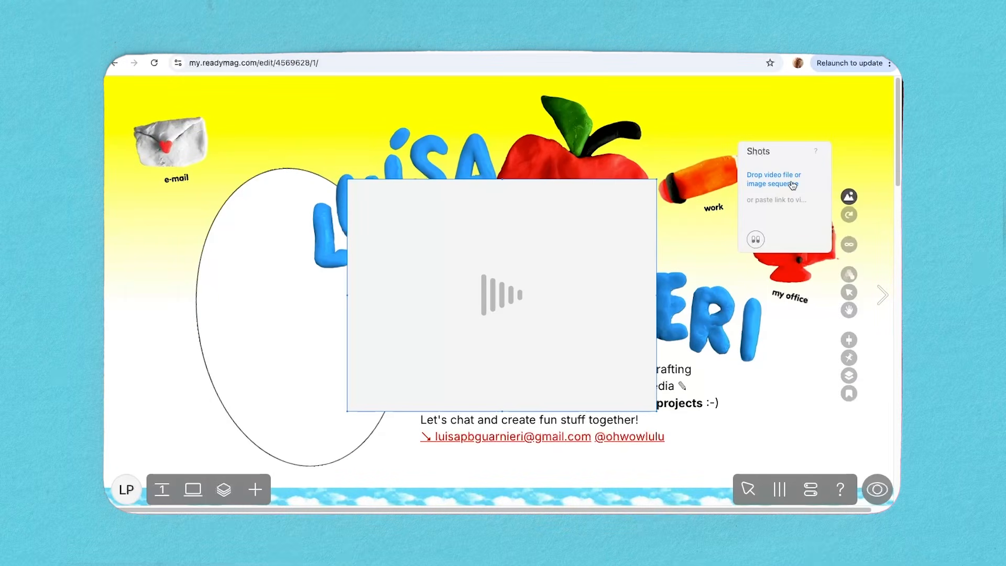
click(793, 185)
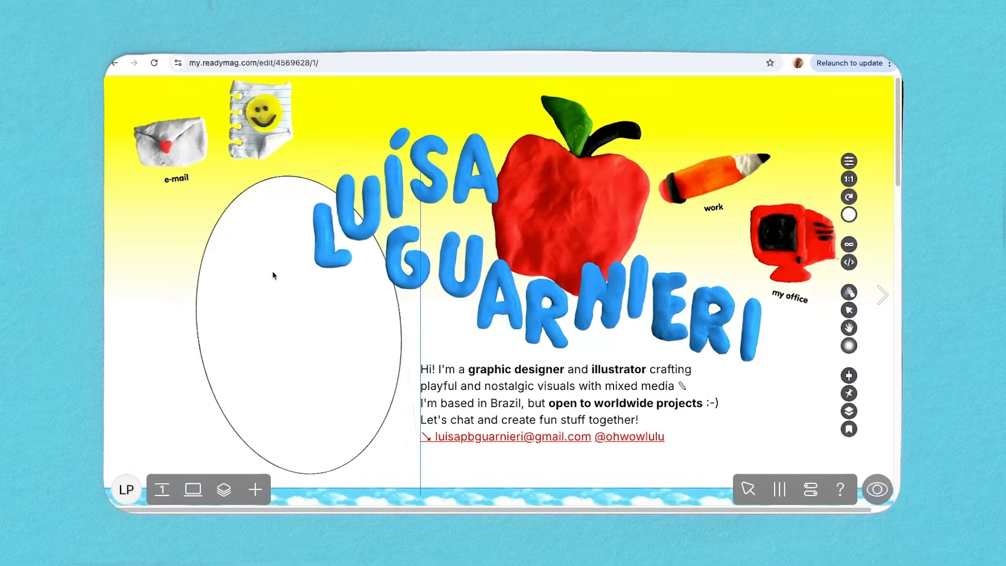
click(256, 156)
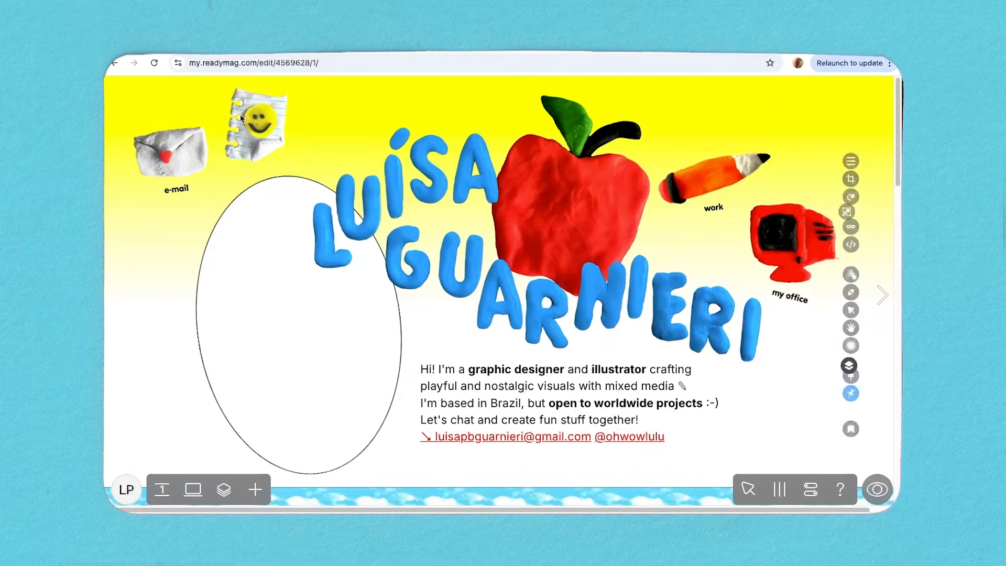
drag(255, 156, 255, 149)
Add the label "instagram" beneath the smiley notepaper icon.
double_click(247, 165)
text(instagram)
drag(176, 188, 280, 171)
click(149, 247)
click(169, 173)
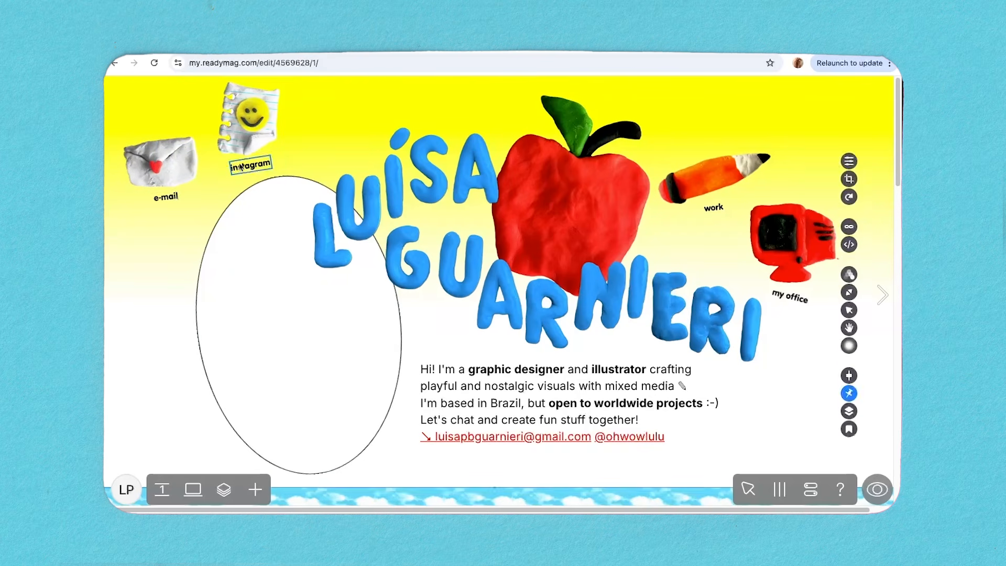
Move the envelope and notepaper icons with their labels beside the apple, and lower the "work" label beneath the pencil.
click(159, 247)
drag(167, 178, 698, 126)
drag(781, 99, 825, 175)
click(524, 183)
drag(243, 169, 810, 190)
click(714, 208)
drag(706, 181, 705, 206)
click(702, 144)
Select the envelope with its "e-mail" label through the layers and nudge it, and adjust the red computer icon's position.
click(224, 490)
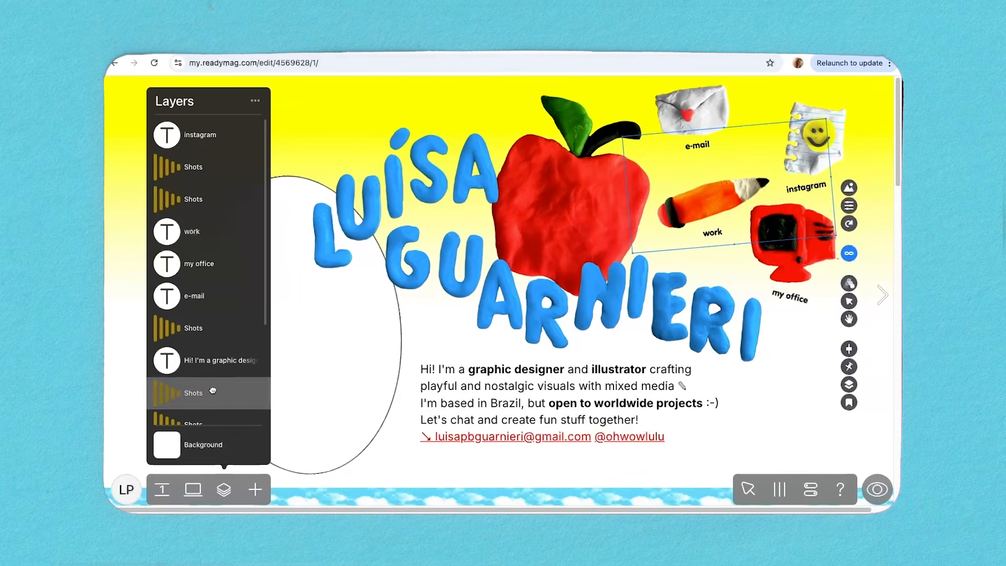
click(209, 328)
shift+click(210, 296)
drag(695, 116, 706, 128)
click(795, 304)
shift+click(791, 241)
drag(791, 242, 796, 251)
Insert the ILLOS folder picture into the page section with the red biography text.
scroll(209, 367, down, 15)
click(210, 372)
key(super+a)
drag(555, 210, 530, 210)
drag(229, 386, 223, 367)
click(524, 272)
click(775, 432)
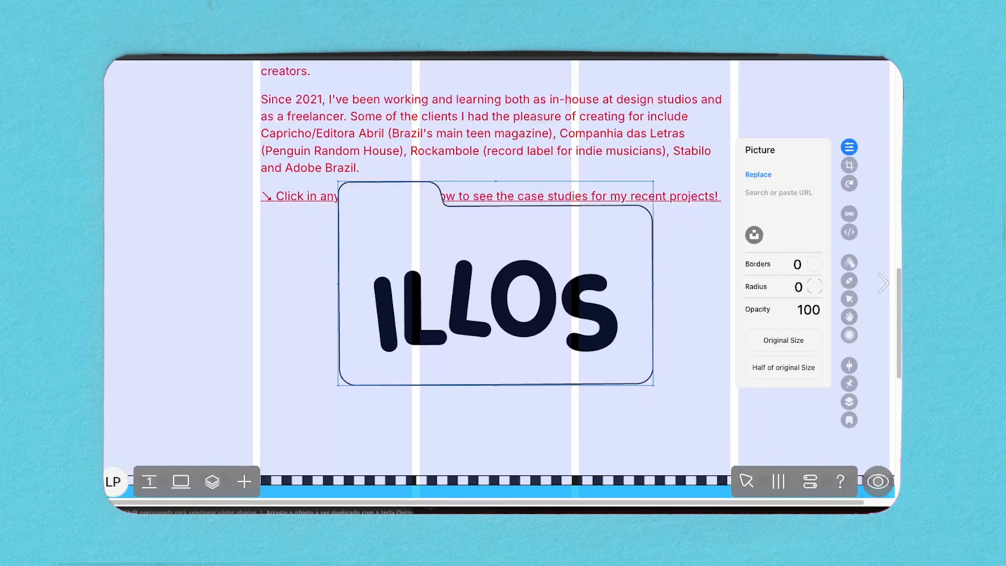
Shrink the ILLOS folder picture, tilt it slightly counter-clockwise and place it beneath the underlined line about the case studies.
key(g)
drag(653, 386, 360, 315)
drag(378, 354, 389, 351)
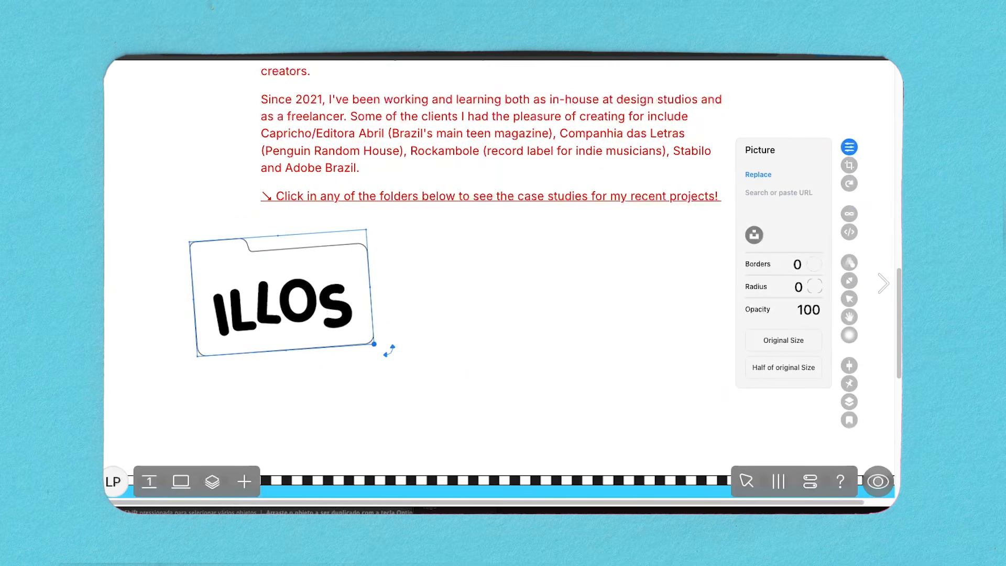
drag(324, 305, 325, 315)
click(499, 323)
key(super+Tab)
drag(599, 307, 376, 382)
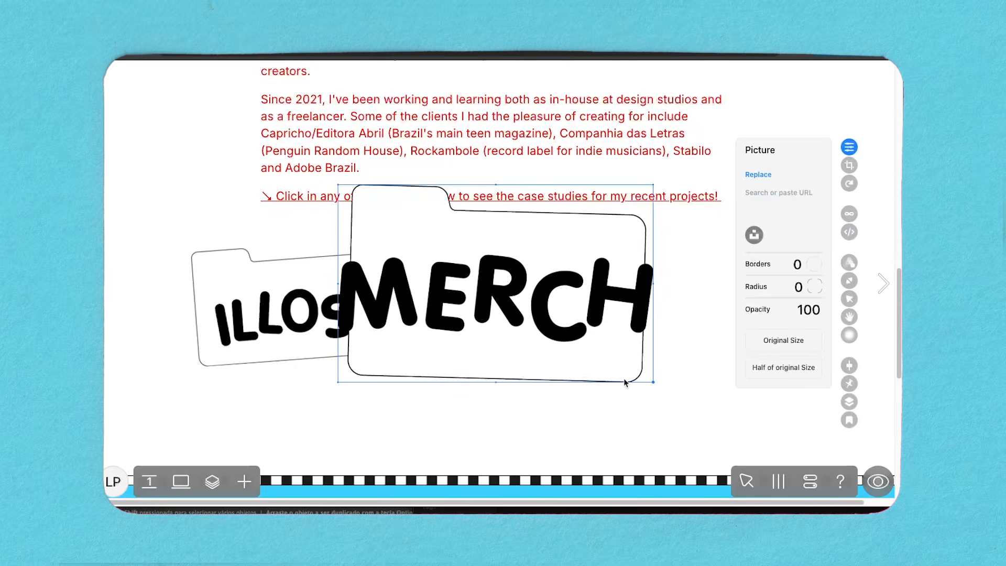
drag(654, 383, 551, 324)
click(610, 376)
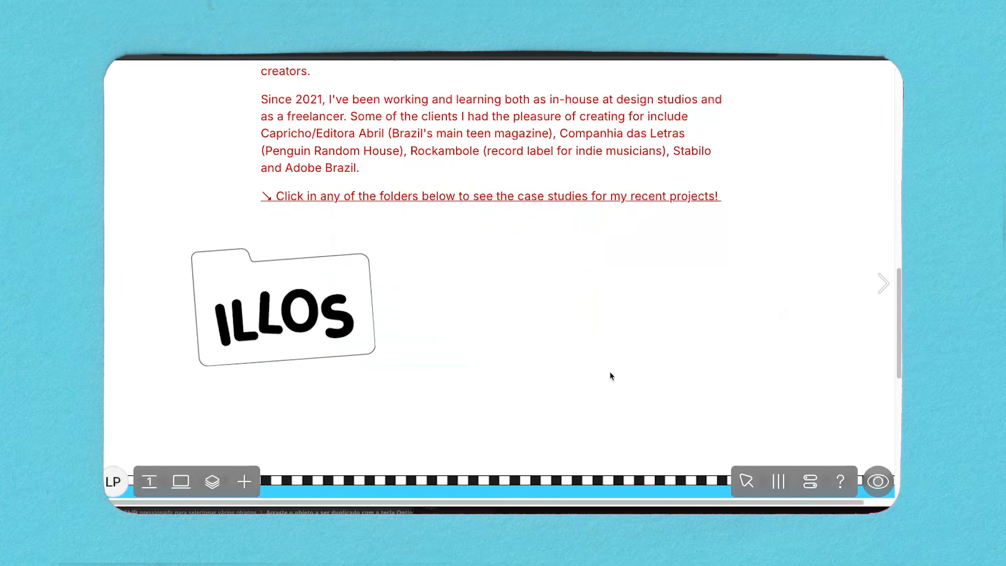
key(super+Tab)
drag(594, 300, 457, 371)
drag(654, 401, 581, 361)
key(super+z)
key(super+z)
drag(653, 284, 706, 285)
key(super+z)
key(BackSpace)
Insert the MERCH folder picture beside the ILLOS folder and scale it down.
key(super+Tab)
drag(597, 299, 393, 406)
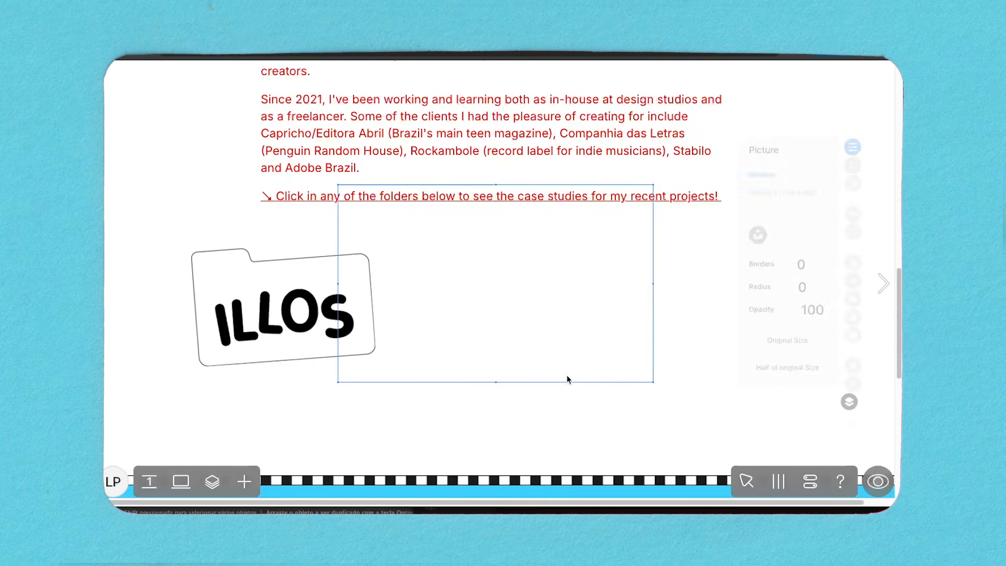
drag(653, 383, 532, 388)
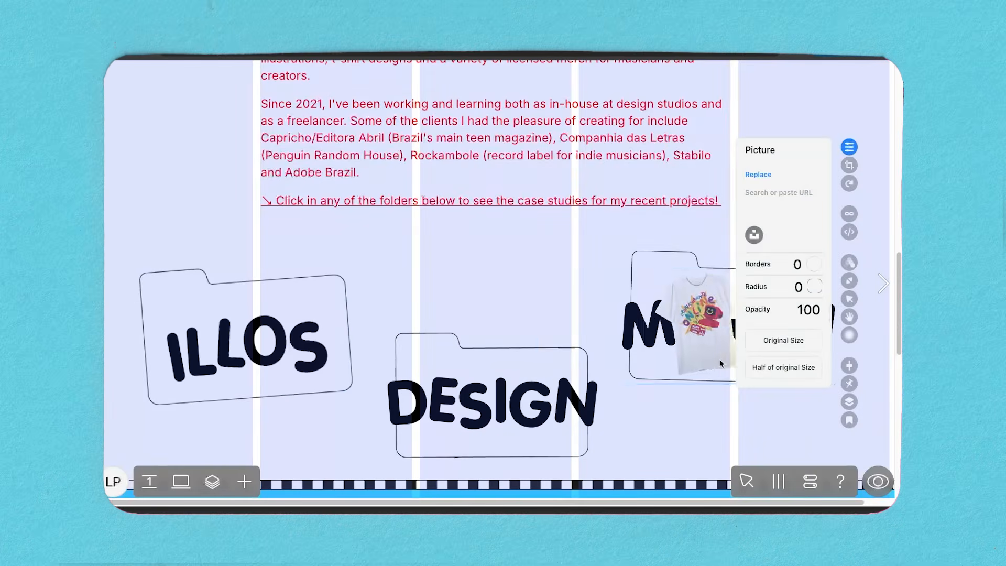
Add a hover animation to the T-shirt picture on the MERCH folder, moving it by -62 and -143.
drag(720, 362, 727, 361)
scroll(727, 362, down, 1)
click(850, 263)
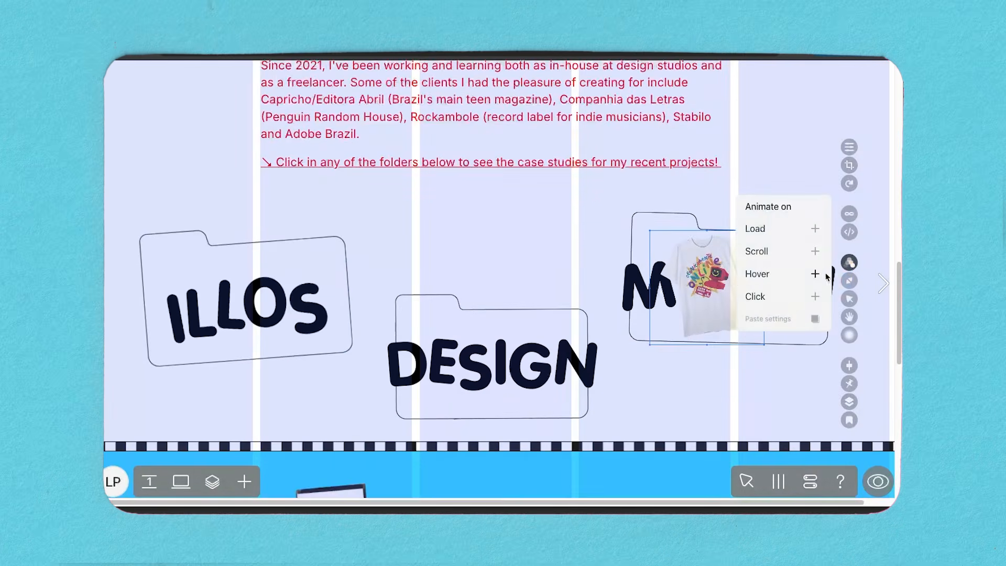
click(815, 273)
click(810, 185)
drag(709, 320, 667, 221)
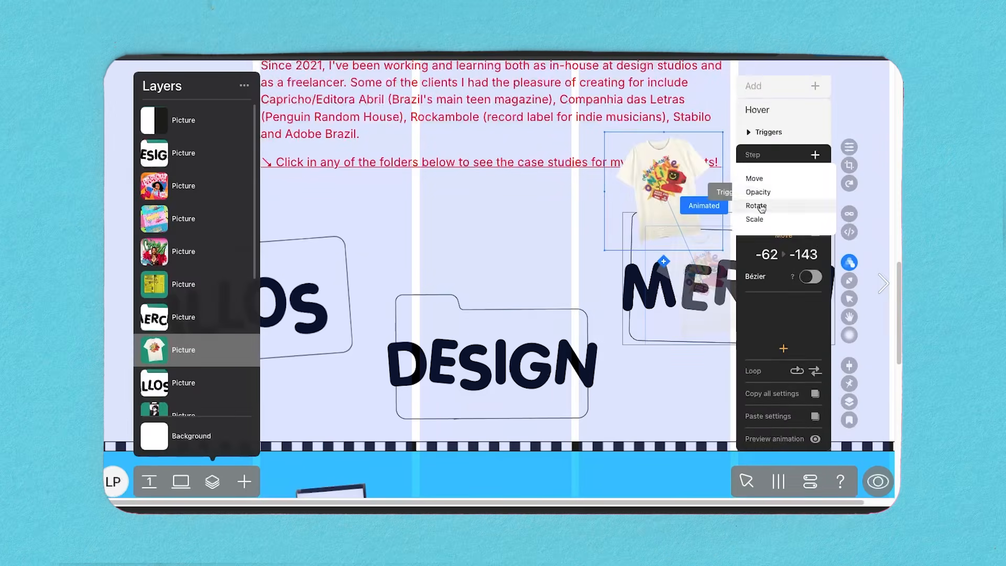
click(758, 206)
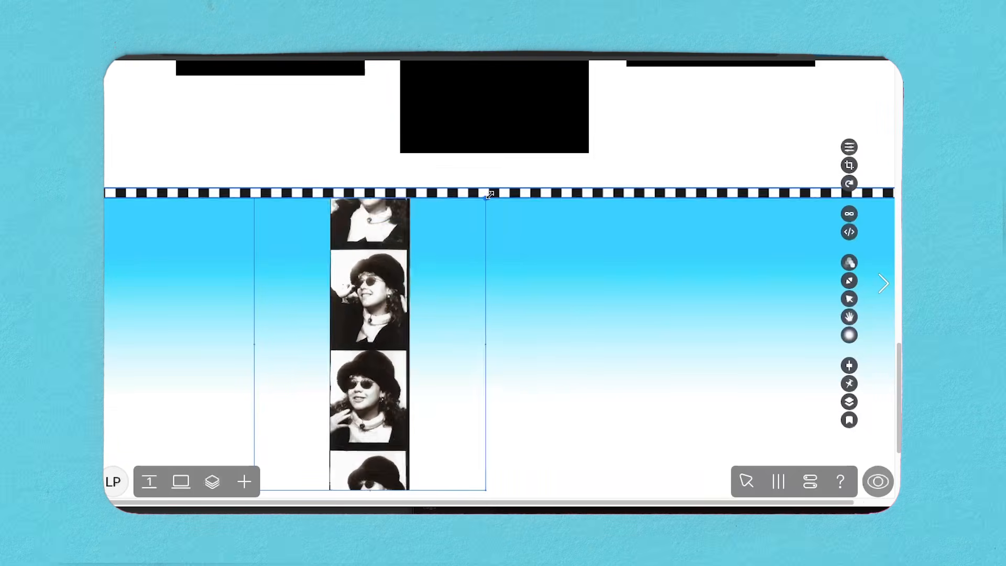
Reposition the black-and-white photo strip in the blue gradient section and tilt it slightly.
drag(486, 178, 684, 71)
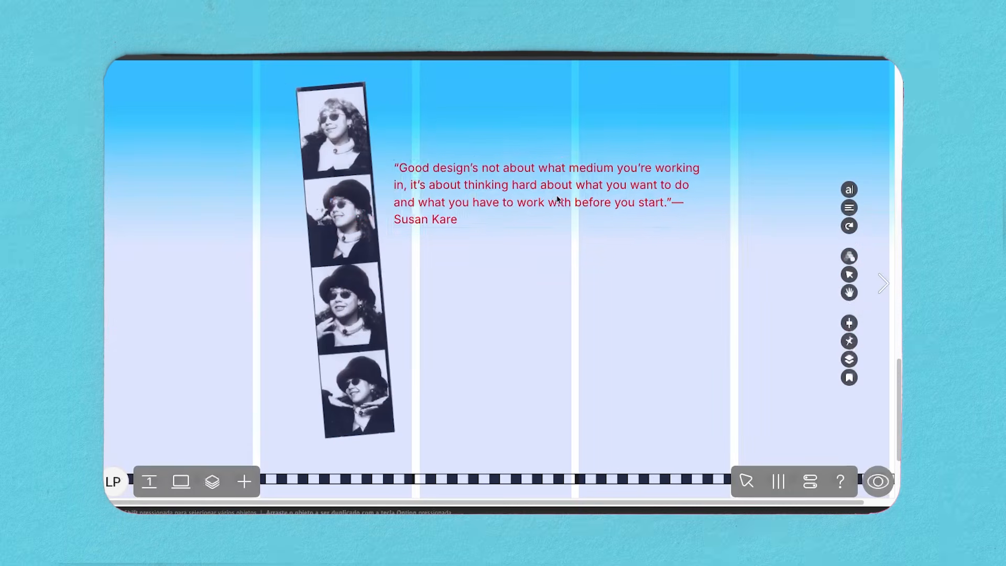
drag(557, 199, 583, 186)
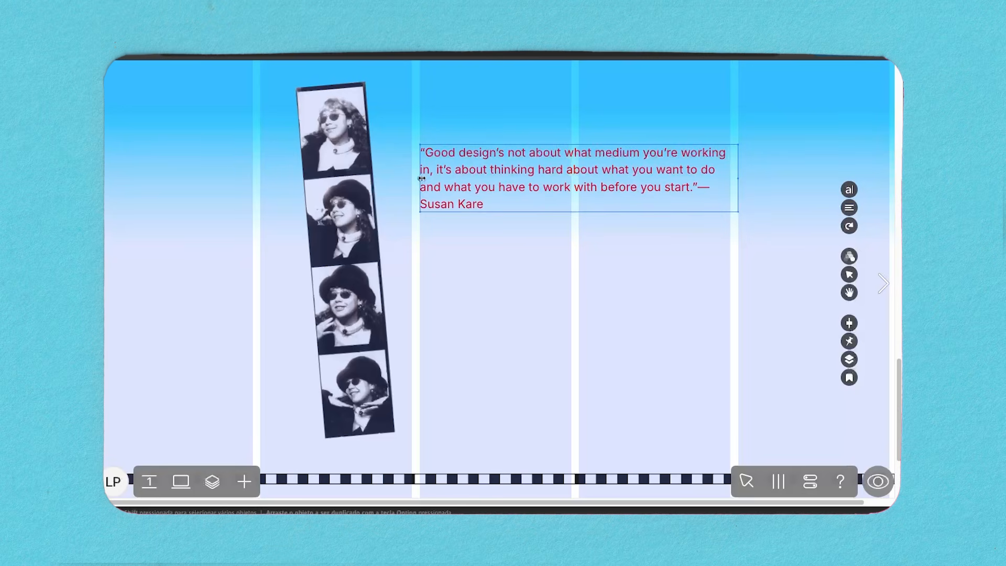
Widen the quote text box beside the photo strip and split its text into several columns with a gap between them.
drag(741, 182, 890, 158)
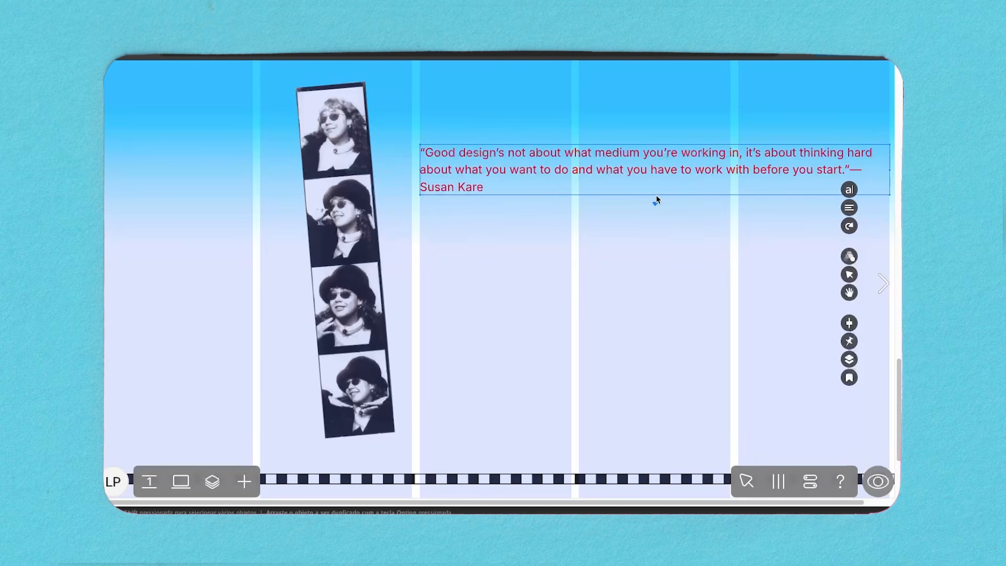
click(849, 209)
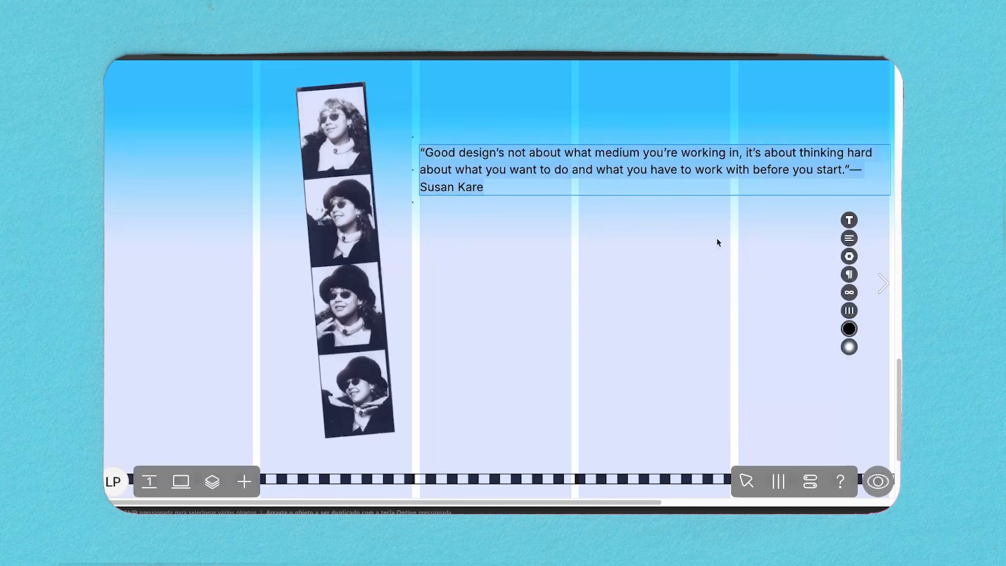
click(849, 310)
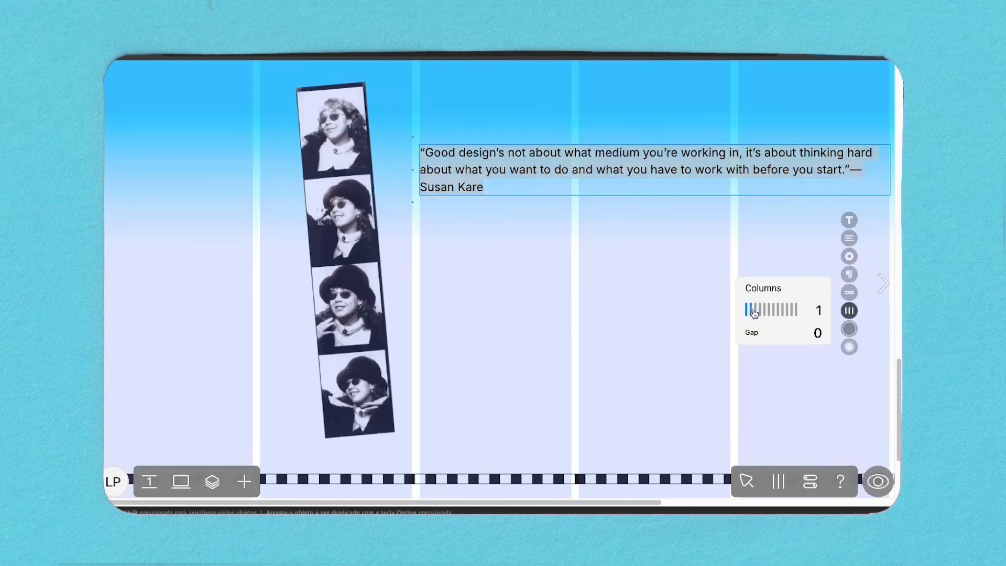
drag(750, 311, 757, 313)
drag(818, 333, 818, 307)
mouse_move(654, 202)
mouse_down()
mouse_move(651, 265)
mouse_move(658, 214)
mouse_up()
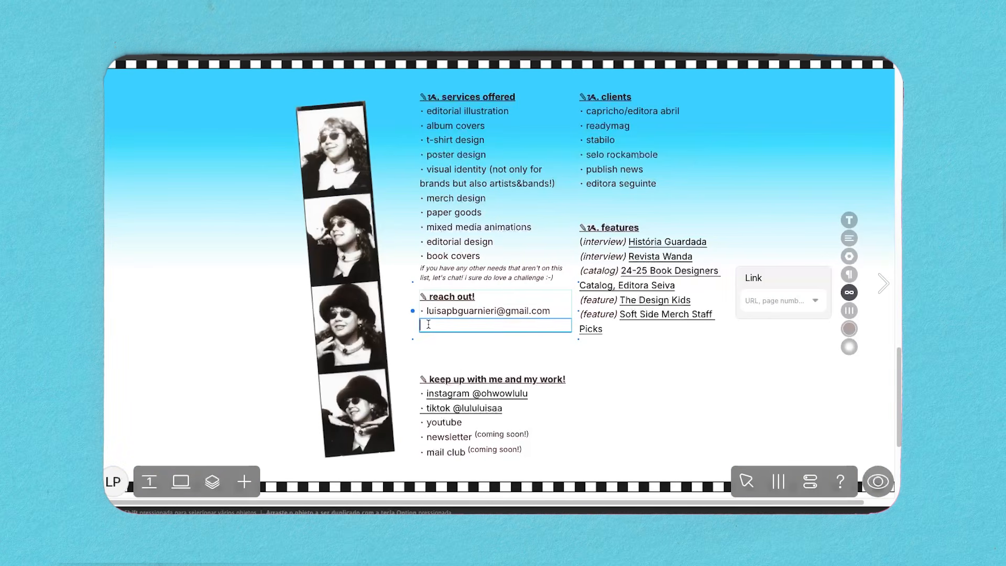
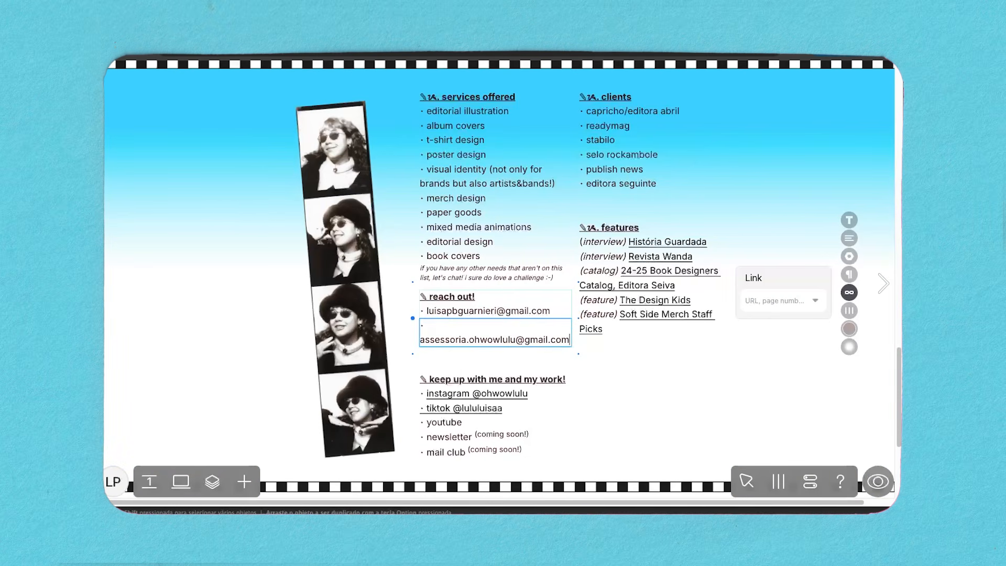
Add a second contact e-mail under "reach out!" and introduce it with the line "for brand & content partnerships:".
text(for brand & content partnerships:)
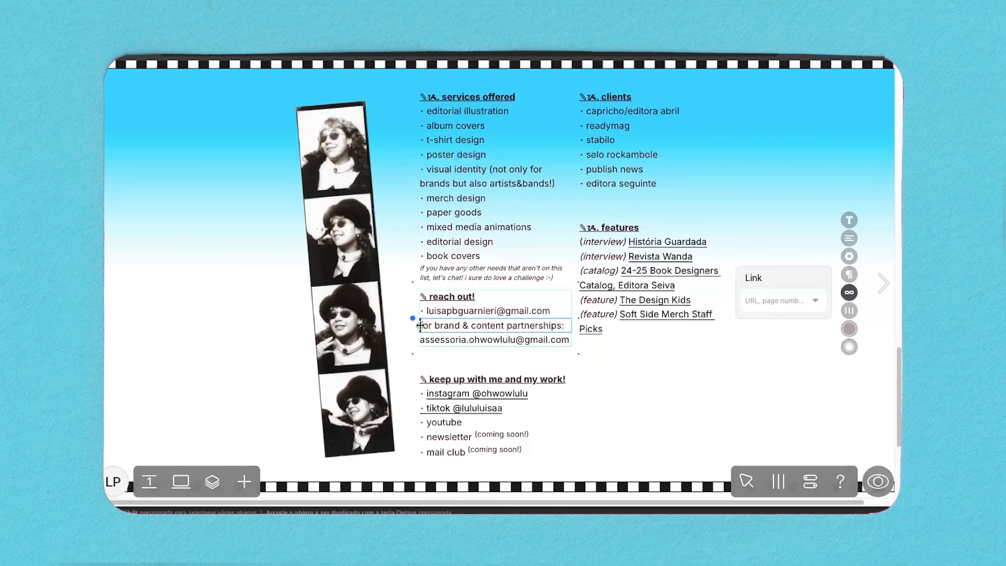
click(420, 326)
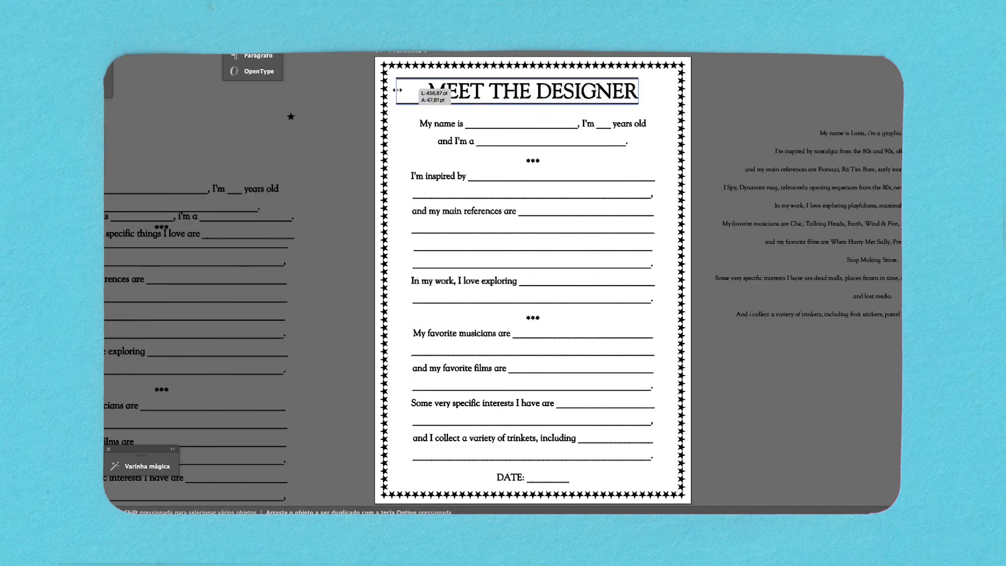
drag(397, 91, 396, 90)
drag(638, 90, 677, 90)
click(712, 82)
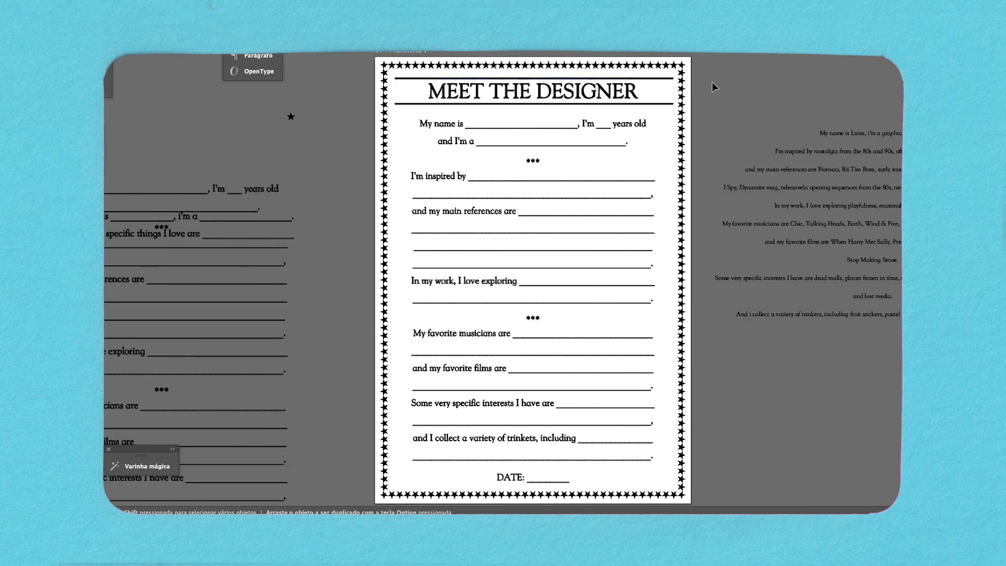
key(super+z)
key(super+z)
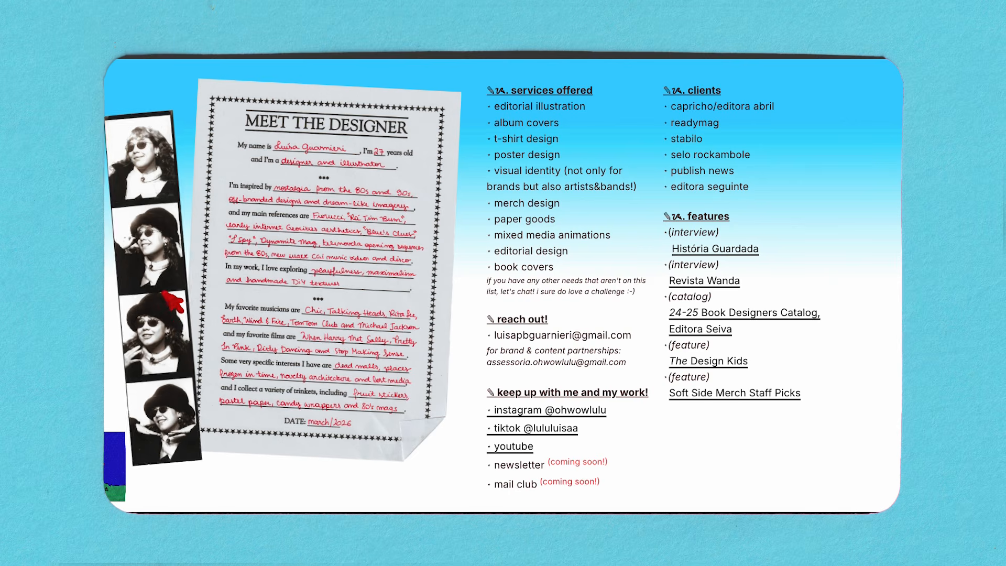
Test in the page preview that the photo strip and the MEET THE DESIGNER sheet can be moved around.
drag(172, 303, 844, 298)
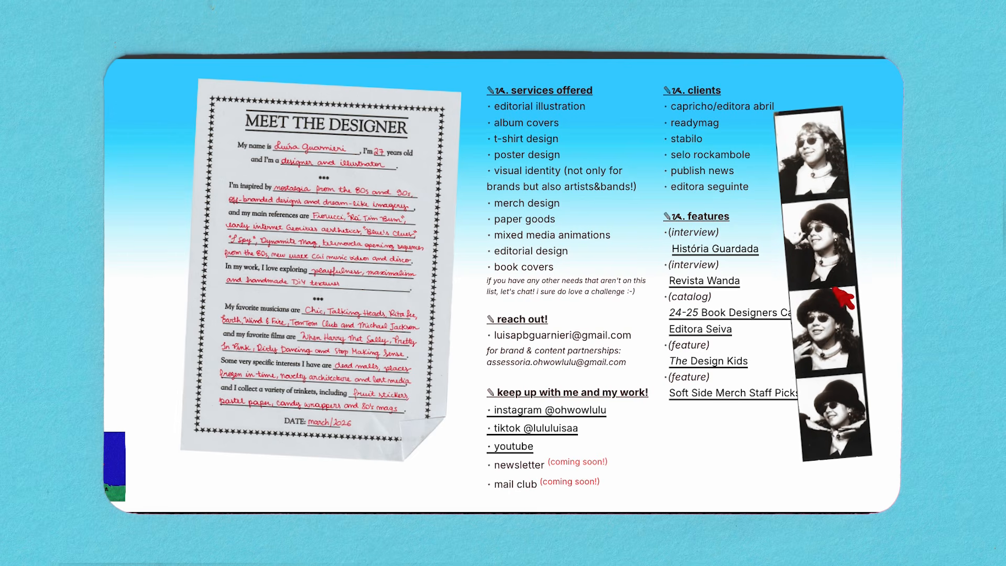
drag(361, 315, 278, 333)
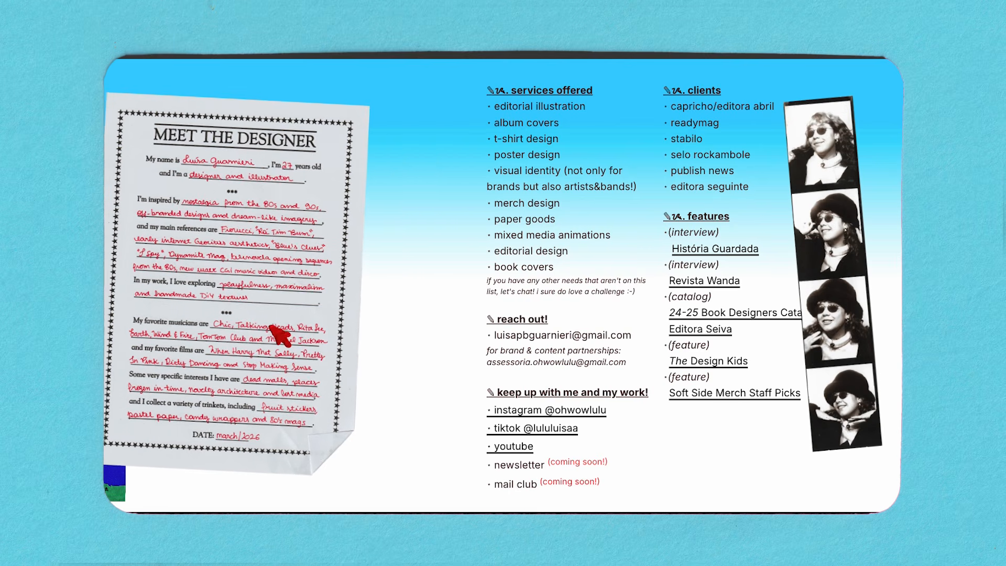
drag(810, 297, 331, 296)
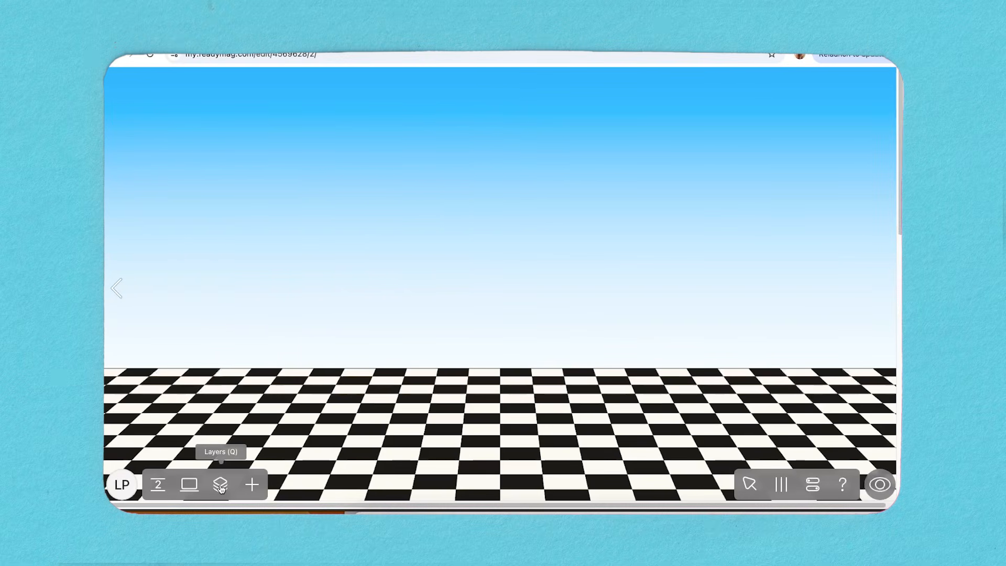
Insert the picture "computador copiar.png" on the second page with the checkered floor.
click(252, 485)
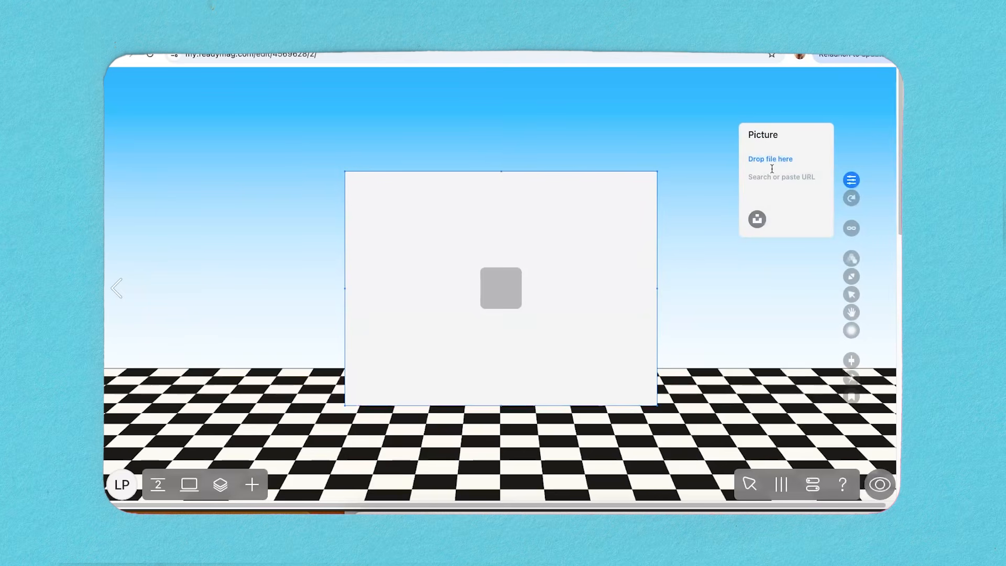
click(367, 516)
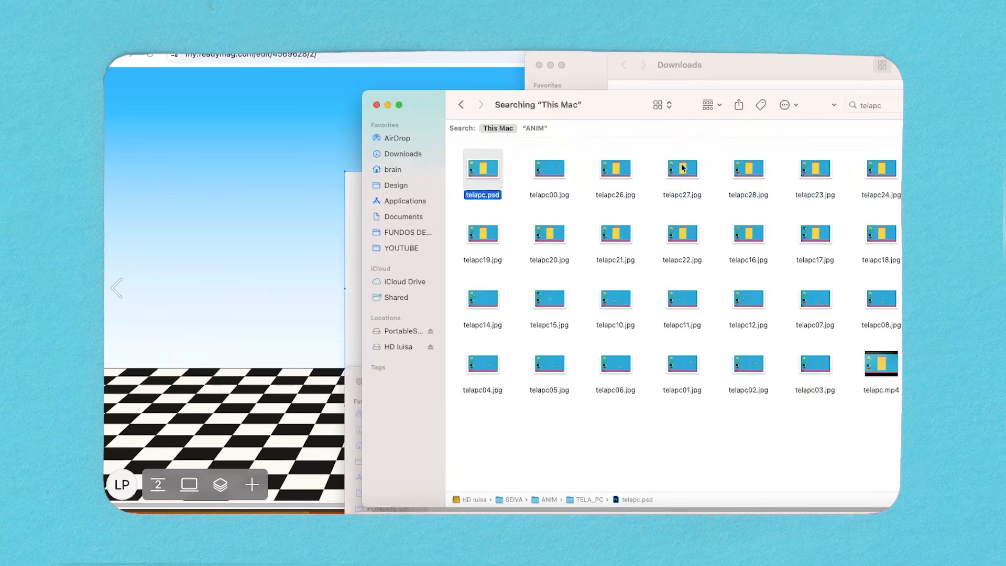
click(387, 106)
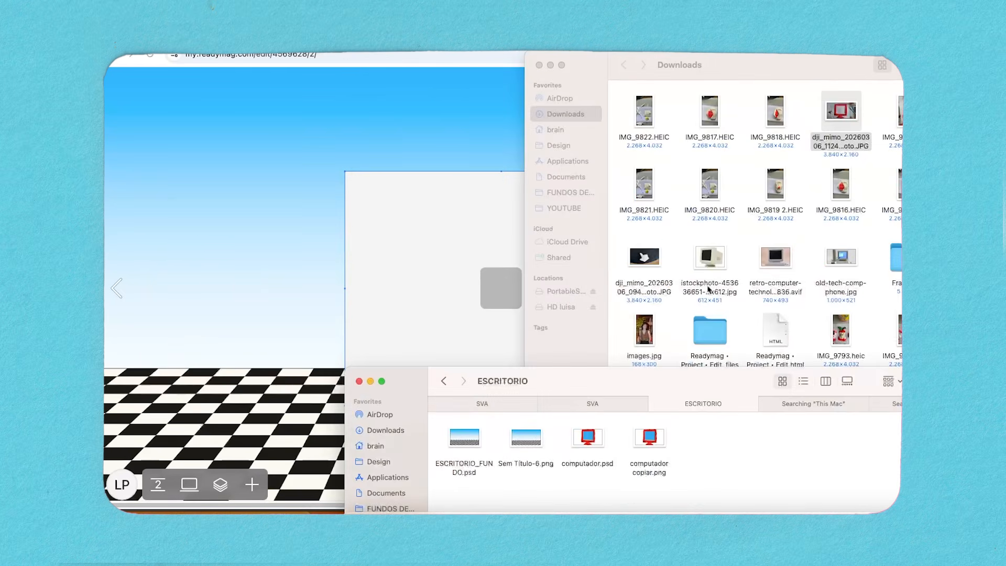
click(551, 65)
drag(656, 446, 561, 310)
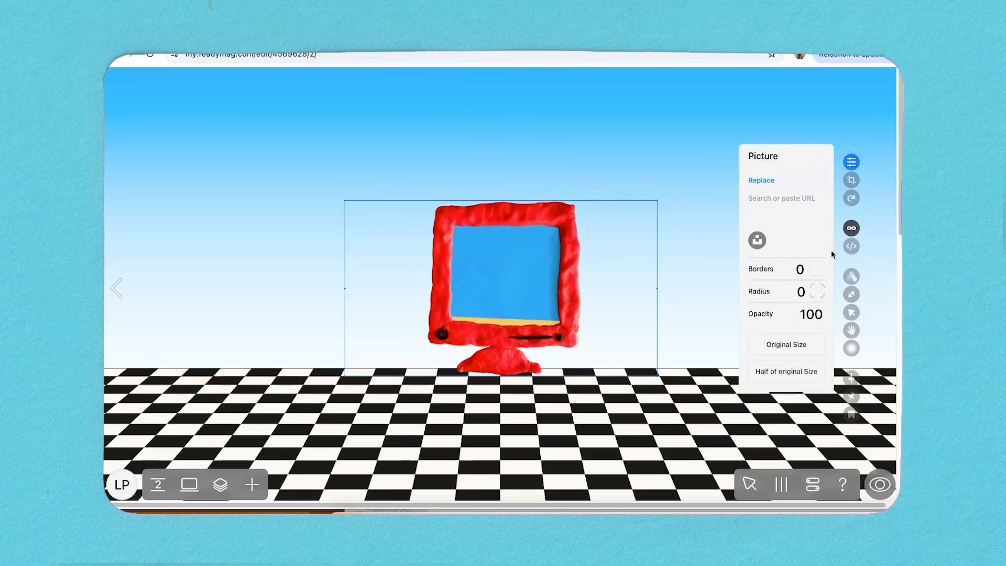
Enlarge the red computer picture until it nearly fills the page height and centre it over the checkered floor.
click(802, 345)
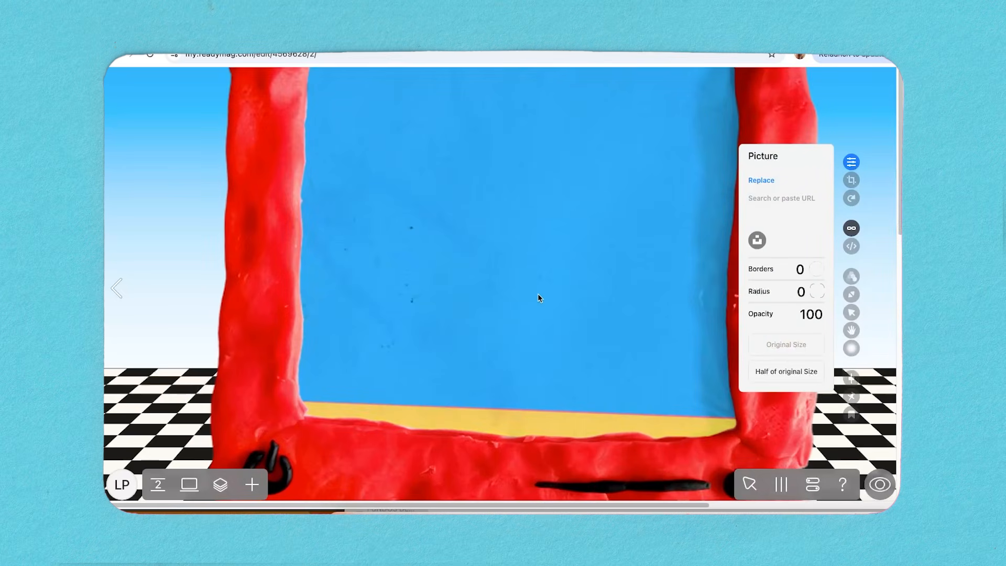
key(ctrl+z)
drag(740, 155, 874, 77)
drag(636, 118, 510, 196)
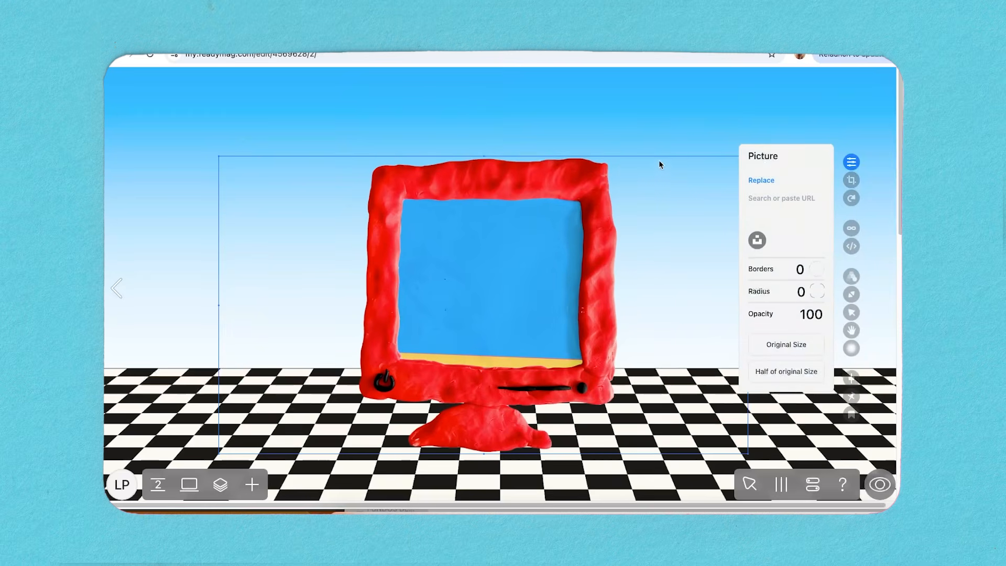
click(851, 163)
drag(745, 157, 962, 37)
double_click(733, 168)
drag(733, 168, 648, 208)
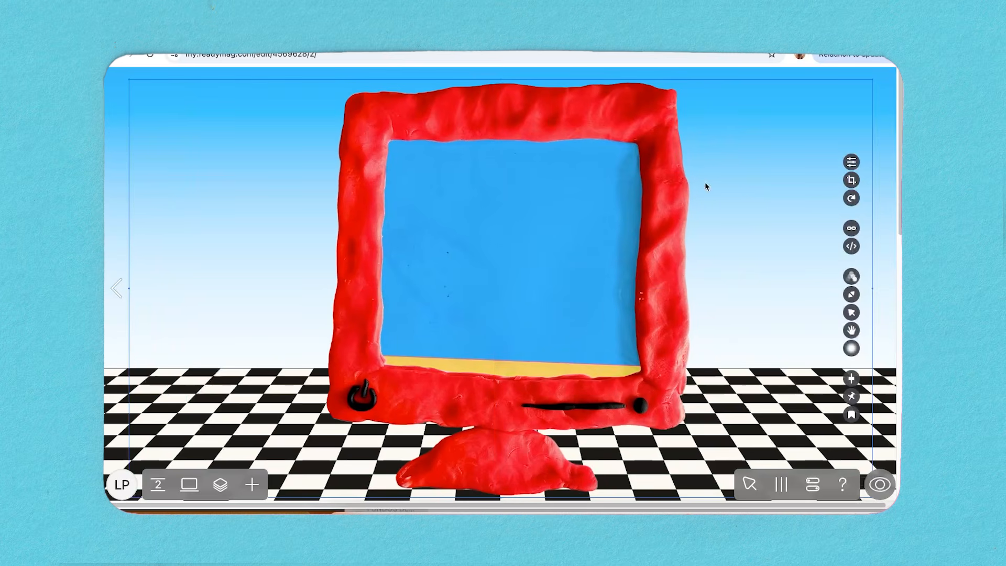
drag(874, 80, 877, 79)
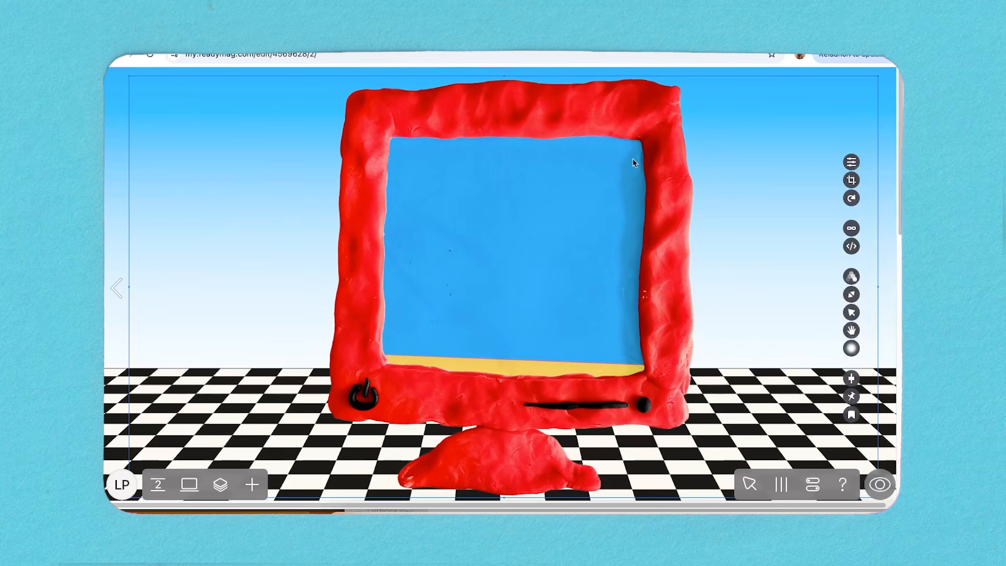
drag(586, 172, 583, 171)
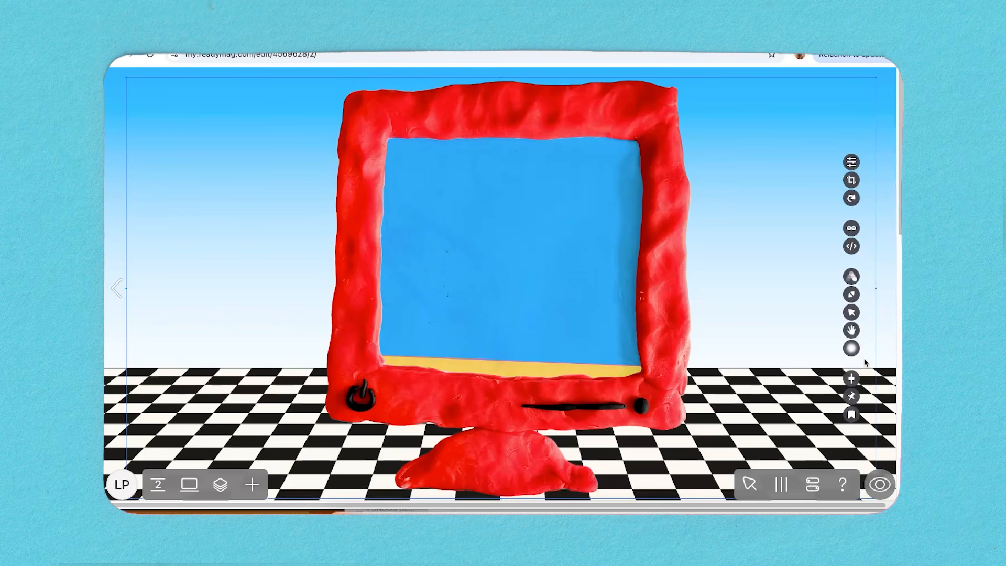
Turn on a shadow for the red computer with blur 0, X offset 7 and Y offset 13.
click(852, 348)
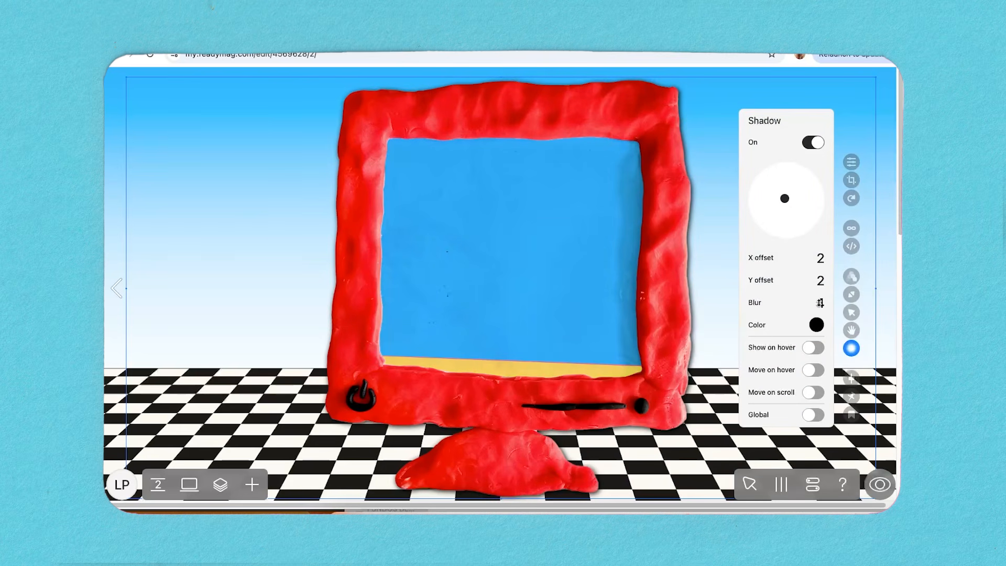
drag(819, 311, 819, 334)
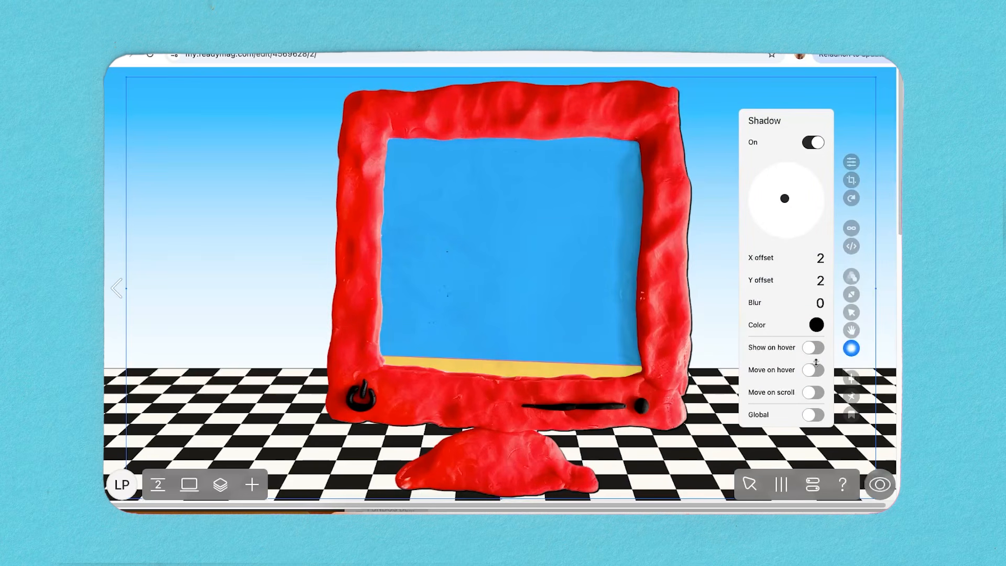
mouse_move(784, 201)
mouse_down()
mouse_move(790, 210)
mouse_move(775, 198)
mouse_move(781, 192)
mouse_up()
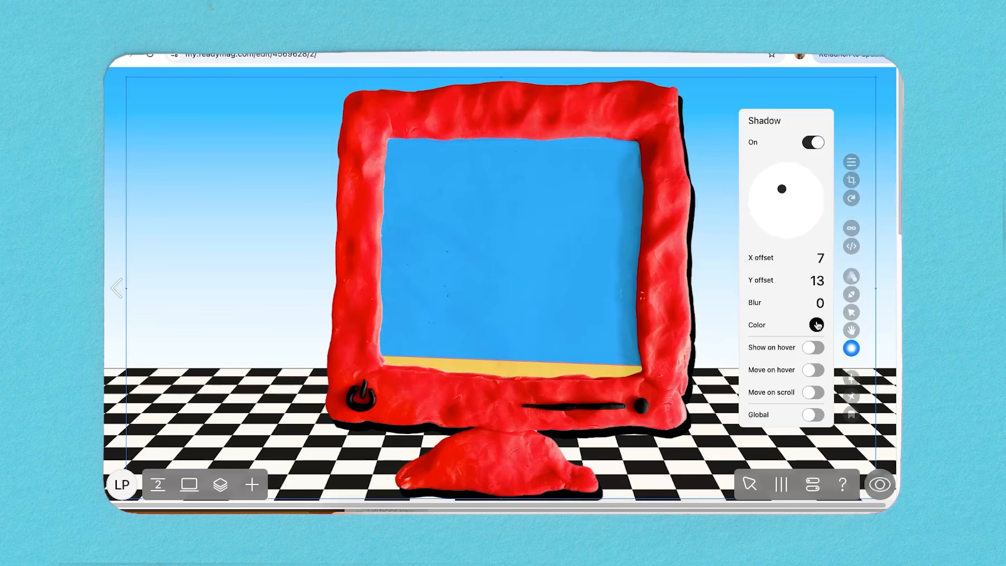
Set the computer's shadow colour to 818181 at 24 opacity and its Y offset to 16.
click(817, 325)
drag(782, 268, 736, 202)
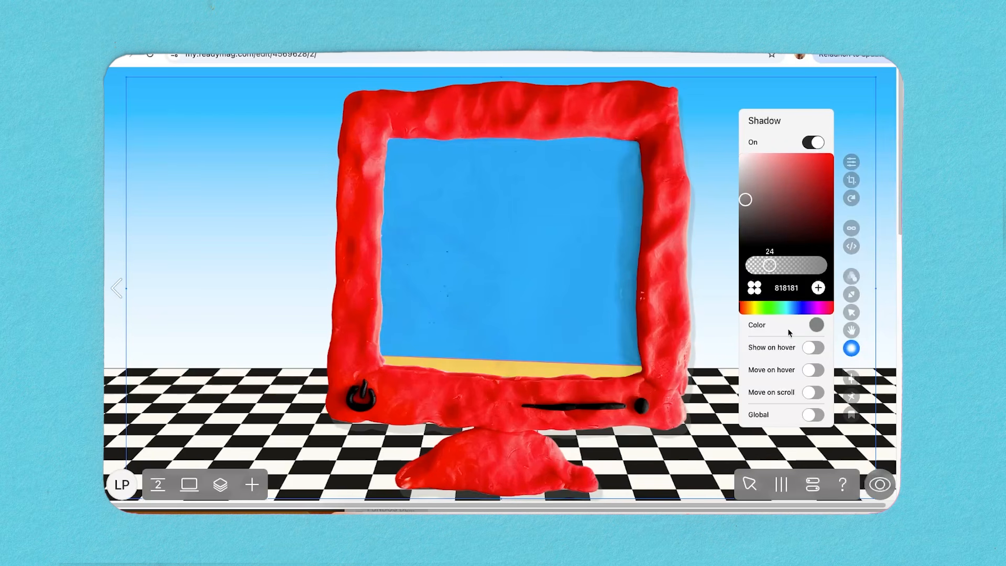
click(815, 325)
mouse_move(818, 281)
mouse_down()
mouse_move(799, 282)
mouse_move(809, 278)
mouse_up()
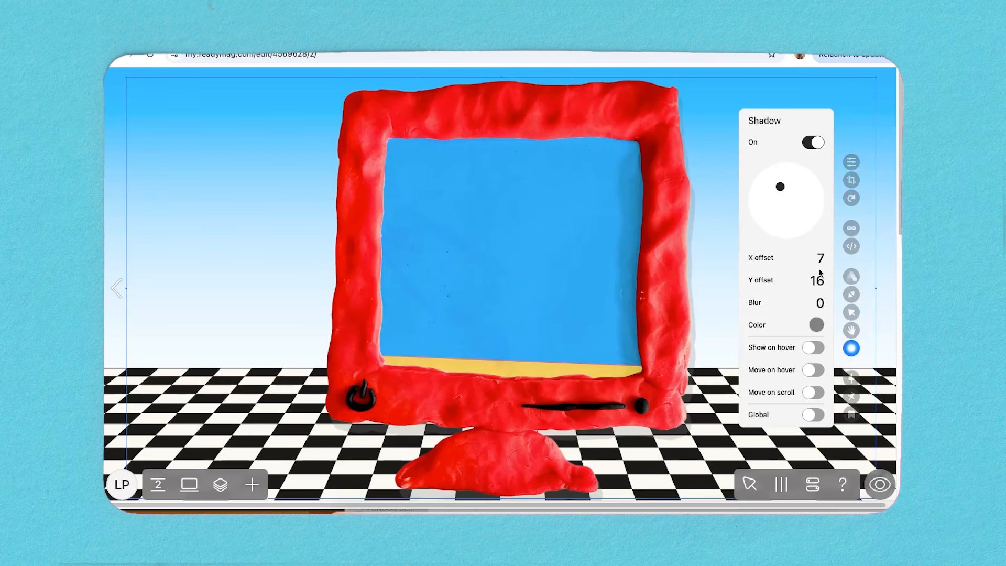
Set the red computer's shadow to X offset 1 and Y offset 6, coloured 292929 at 29 opacity.
drag(819, 258, 809, 259)
drag(784, 182, 784, 196)
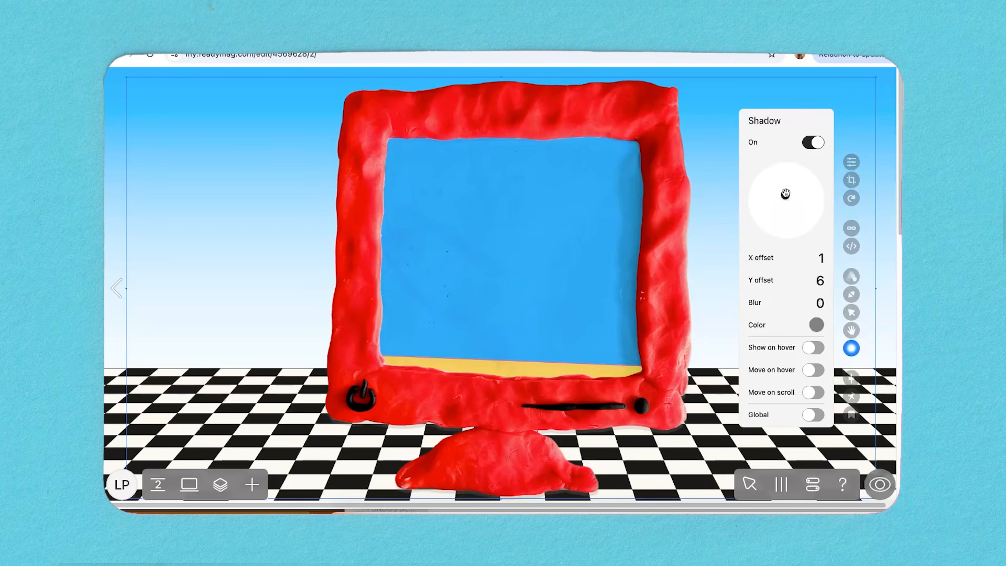
click(816, 324)
drag(769, 266, 735, 231)
drag(794, 266, 773, 268)
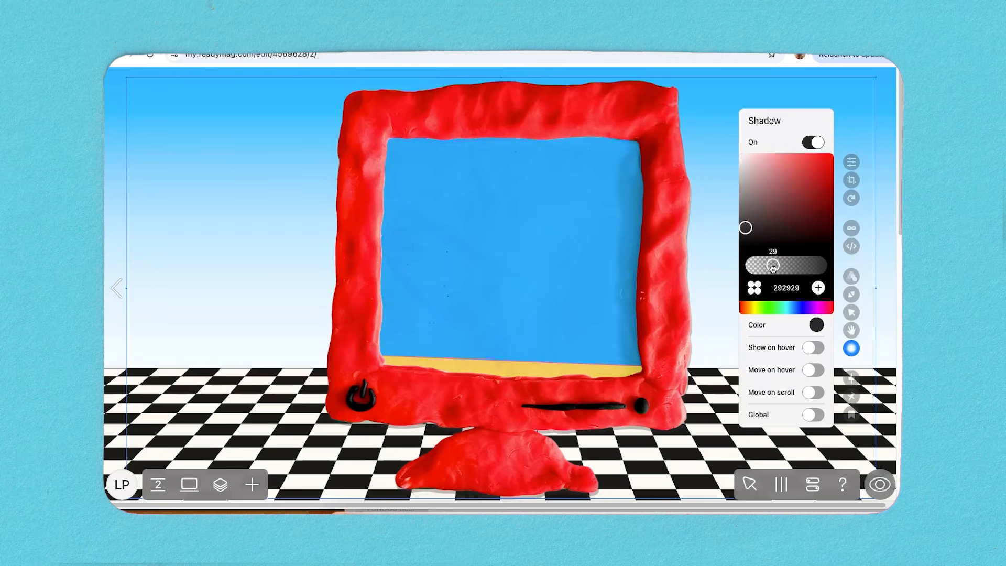
click(819, 323)
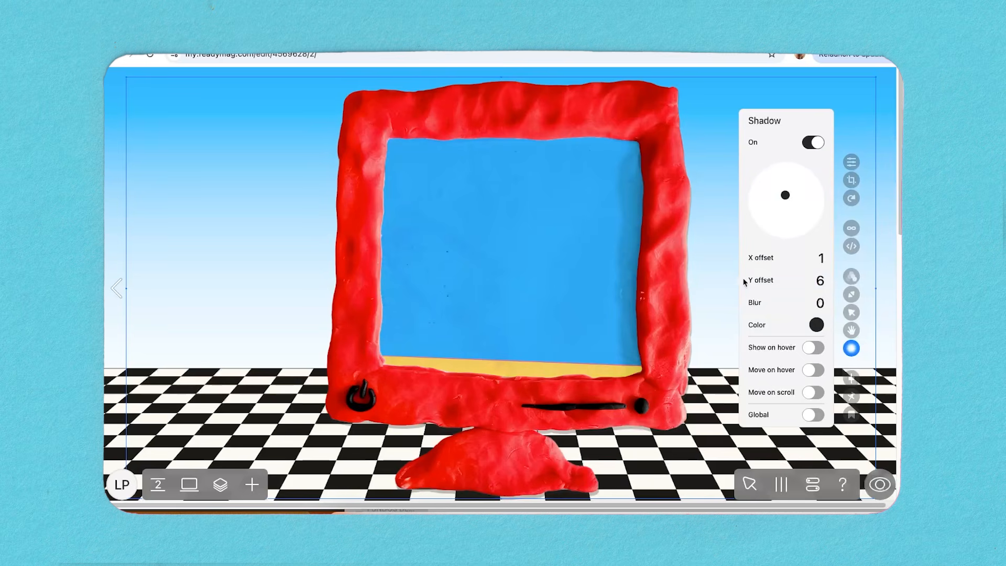
click(850, 352)
scroll(745, 368, down, 2)
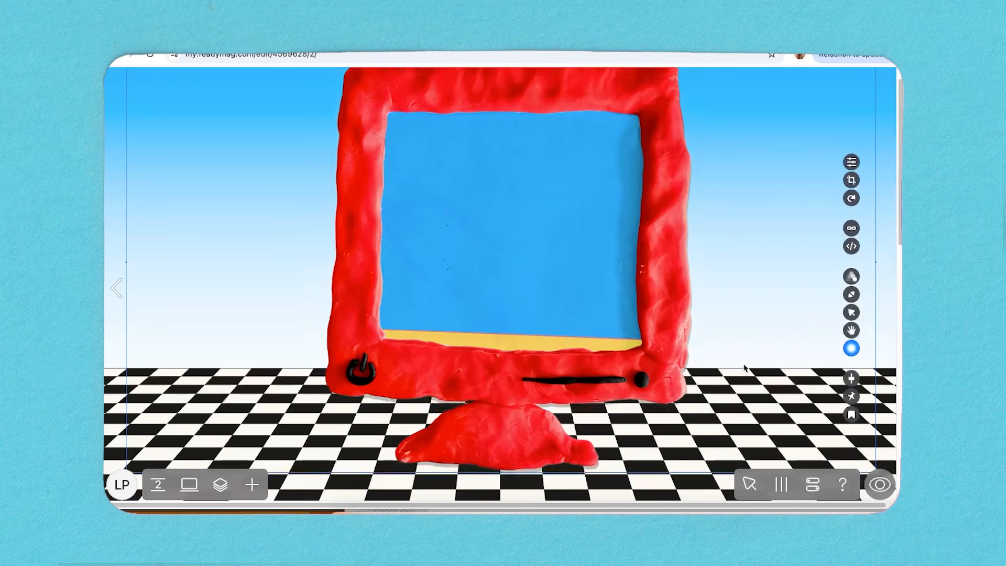
scroll(745, 368, down, 5)
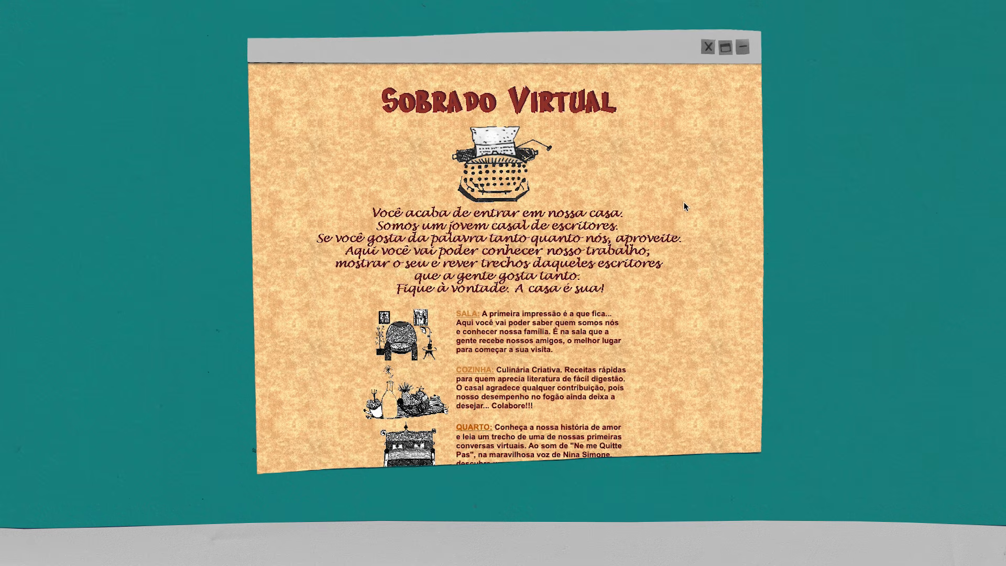
scroll(745, 209, down, 10)
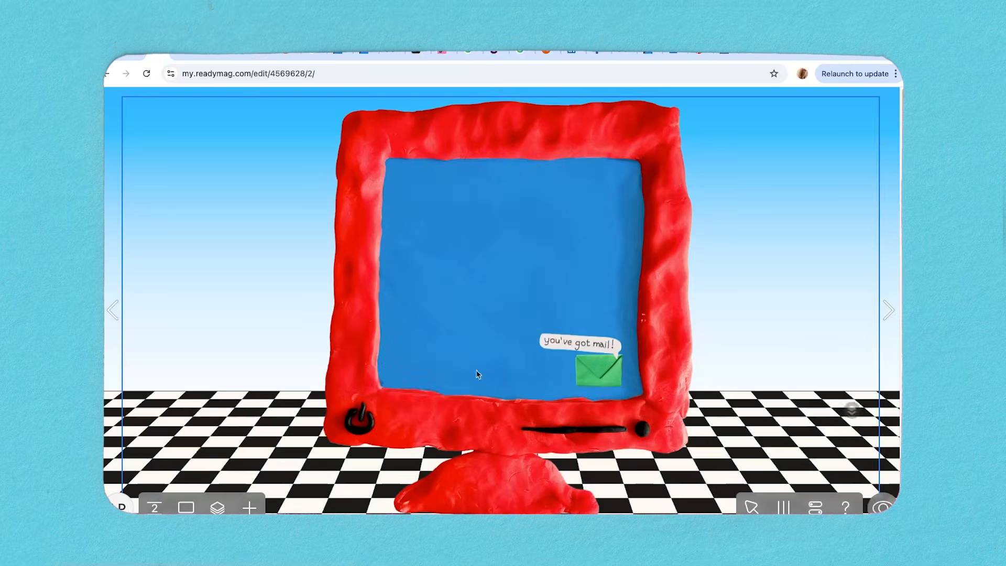
Add the sketchbook, collections, fun and soon pictures over the computer's screen and shrink them to about half size.
click(218, 507)
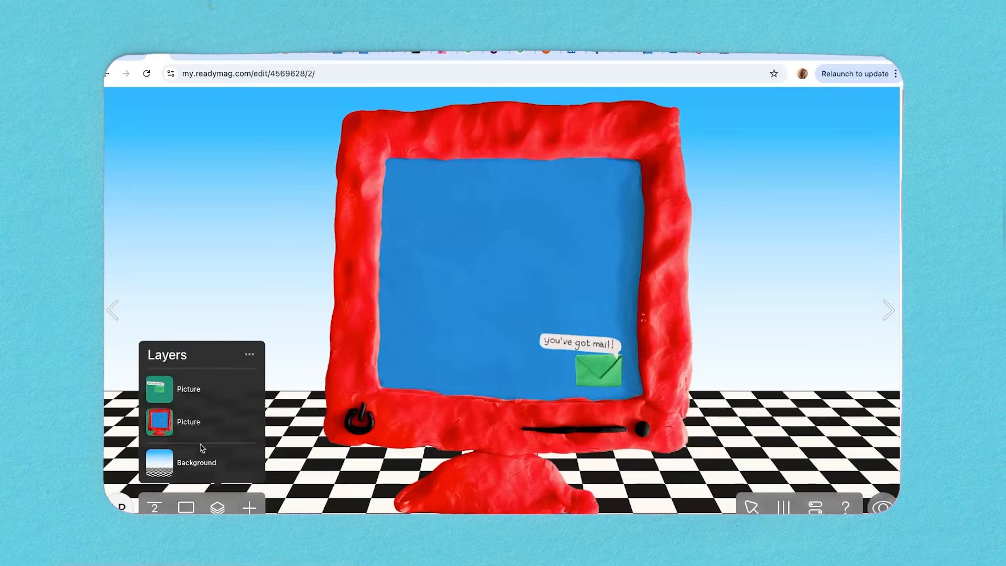
click(202, 430)
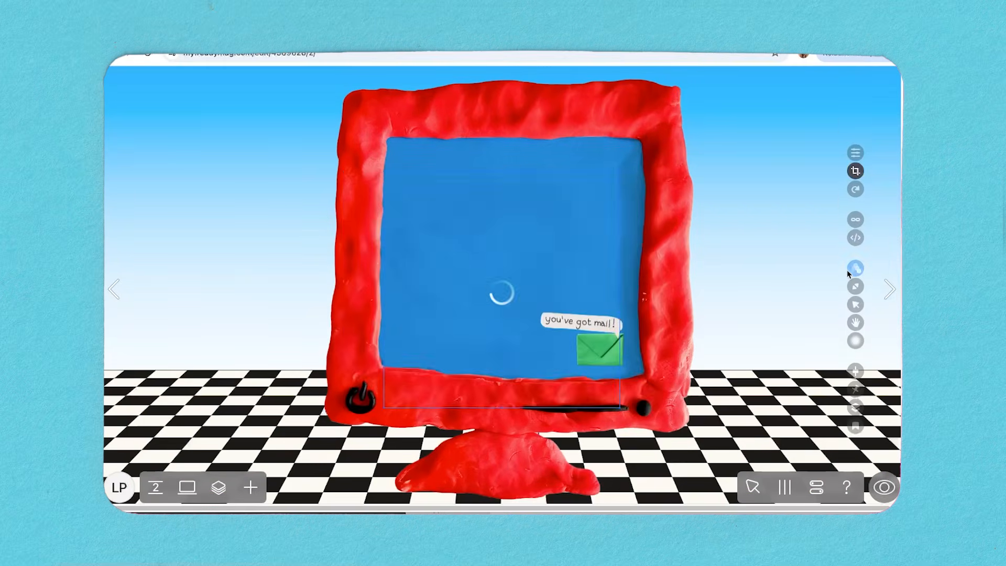
click(217, 507)
click(203, 329)
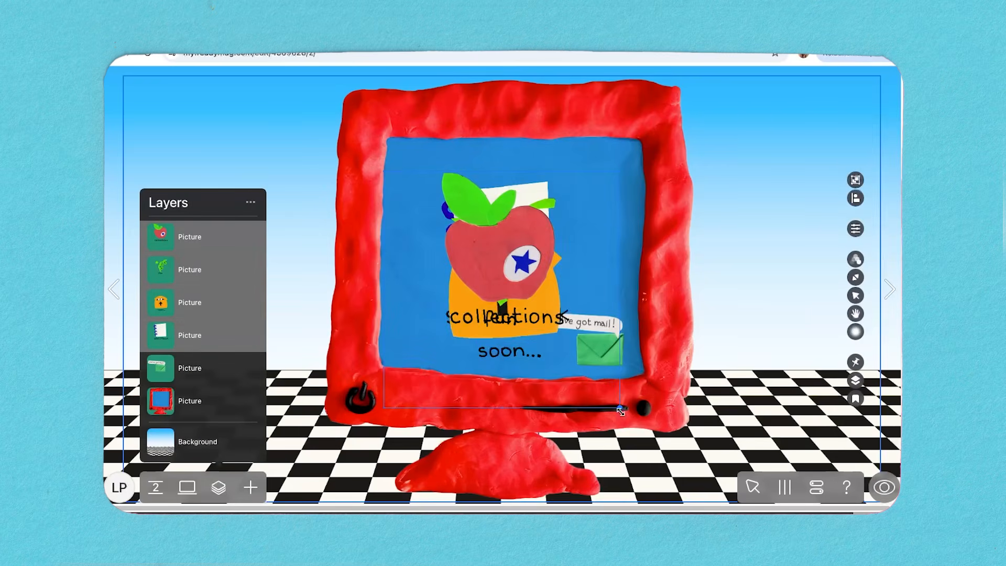
drag(621, 411, 504, 302)
Arrange the sketchbook, collections and fun icons in a row across the computer's screen, with the soon icon below the sketchbook.
click(631, 299)
drag(449, 218, 612, 270)
mouse_move(441, 214)
mouse_down()
mouse_move(474, 203)
mouse_move(526, 305)
mouse_move(655, 203)
mouse_move(464, 338)
mouse_move(430, 186)
mouse_up()
drag(606, 271, 511, 197)
drag(666, 205, 596, 199)
click(563, 221)
drag(518, 198, 525, 198)
click(516, 262)
drag(465, 338, 433, 263)
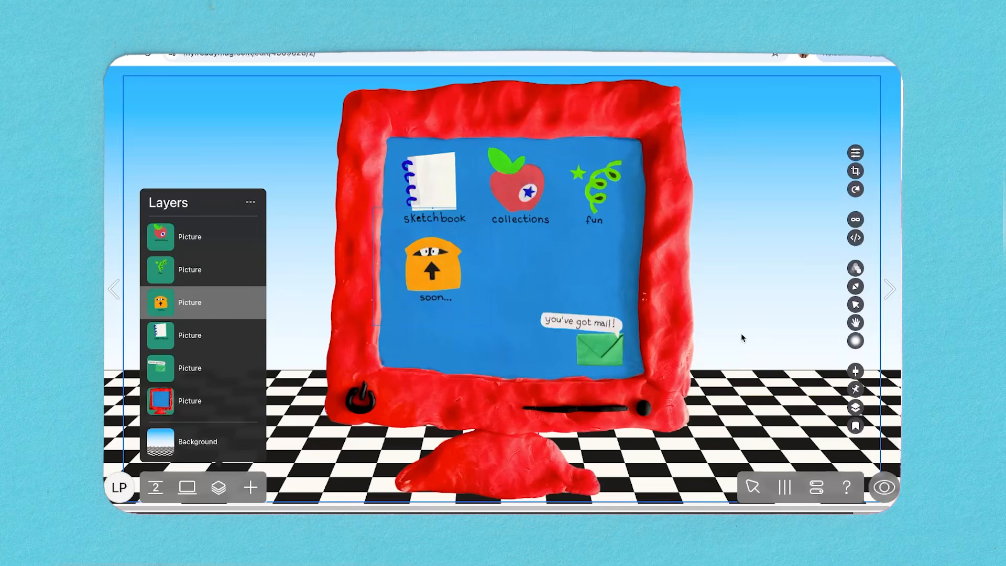
Select all the pictures on the computer page and fix them on screen at the centre position.
click(741, 334)
shift+click(208, 236)
right_click(219, 314)
click(251, 202)
click(156, 222)
click(855, 362)
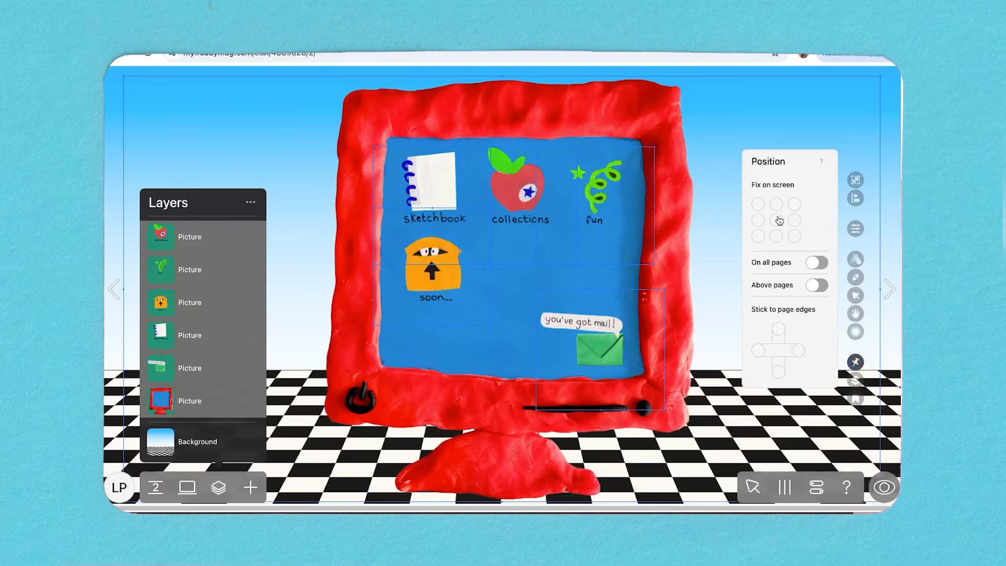
click(712, 365)
click(223, 241)
click(210, 272)
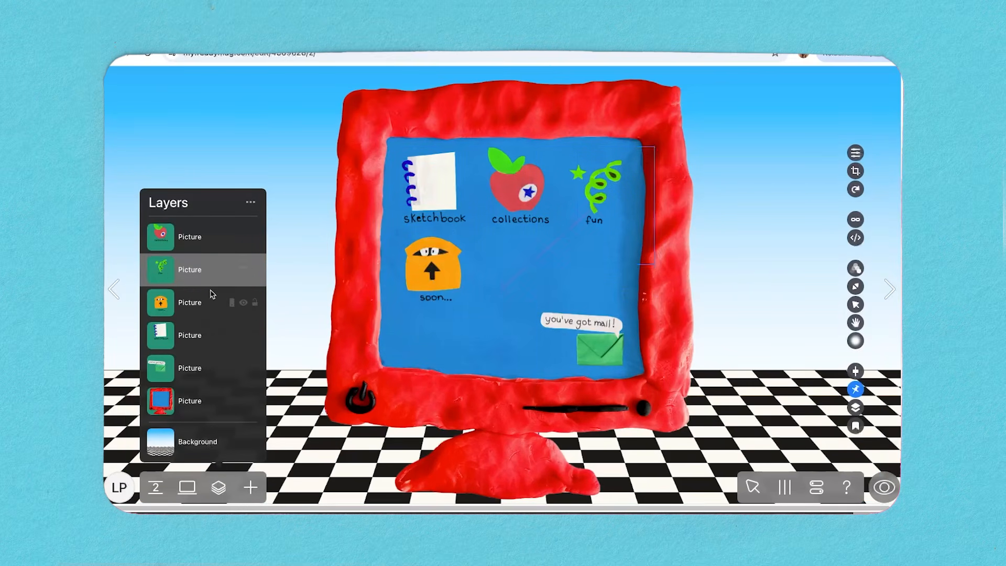
click(211, 335)
click(561, 353)
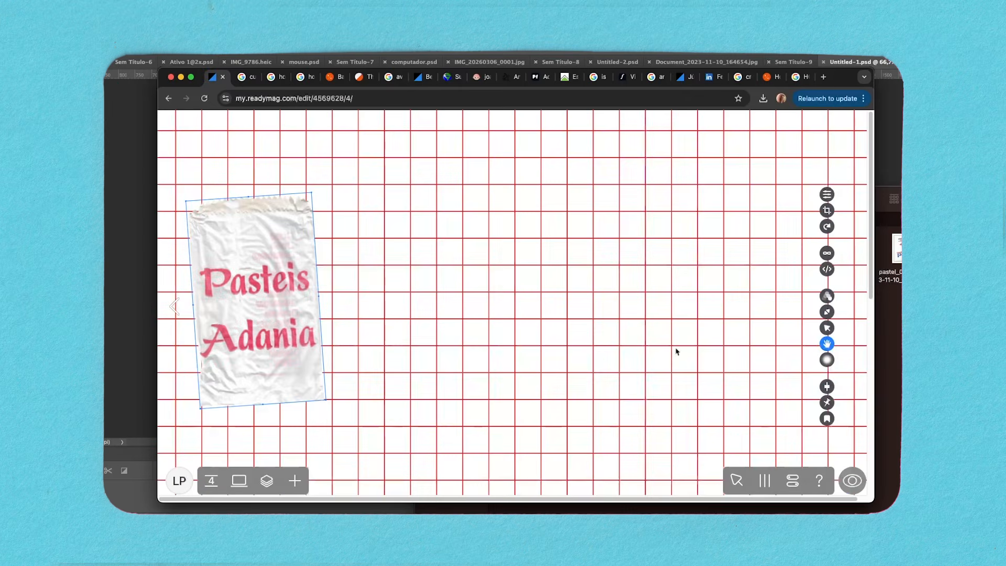
Try to place the yellow Pastéis e Salgados bag, slightly tilted, beside the Pasteis Adania bag on the red grid page.
click(676, 352)
click(891, 361)
drag(638, 280, 288, 248)
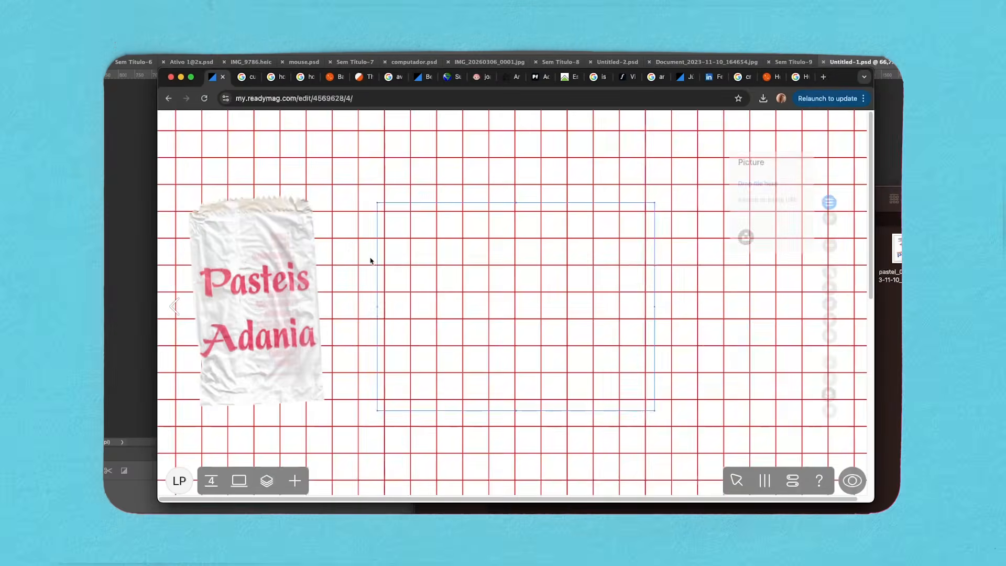
drag(579, 198, 451, 382)
drag(545, 271, 444, 208)
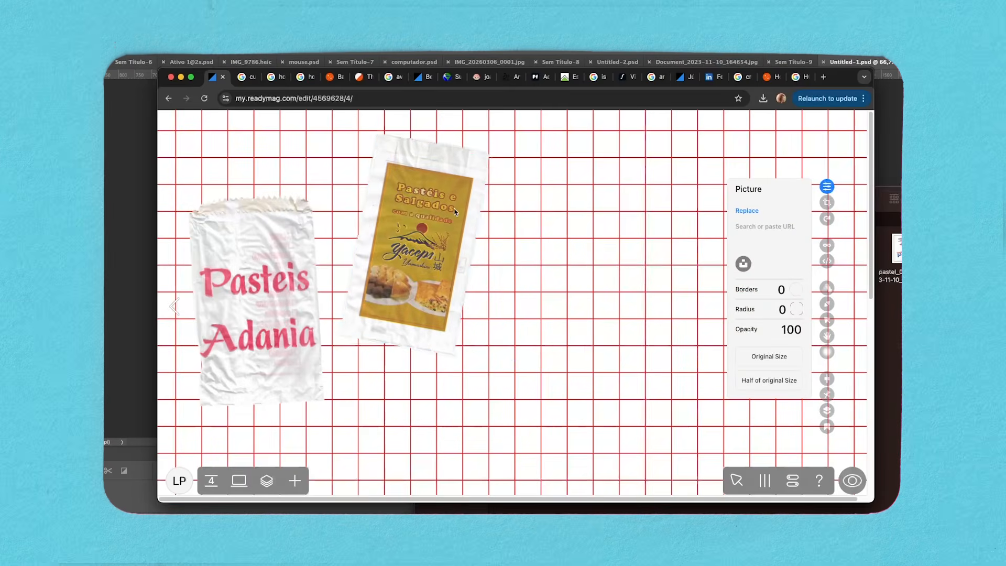
click(888, 315)
drag(739, 257, 691, 368)
drag(758, 420, 451, 253)
click(528, 314)
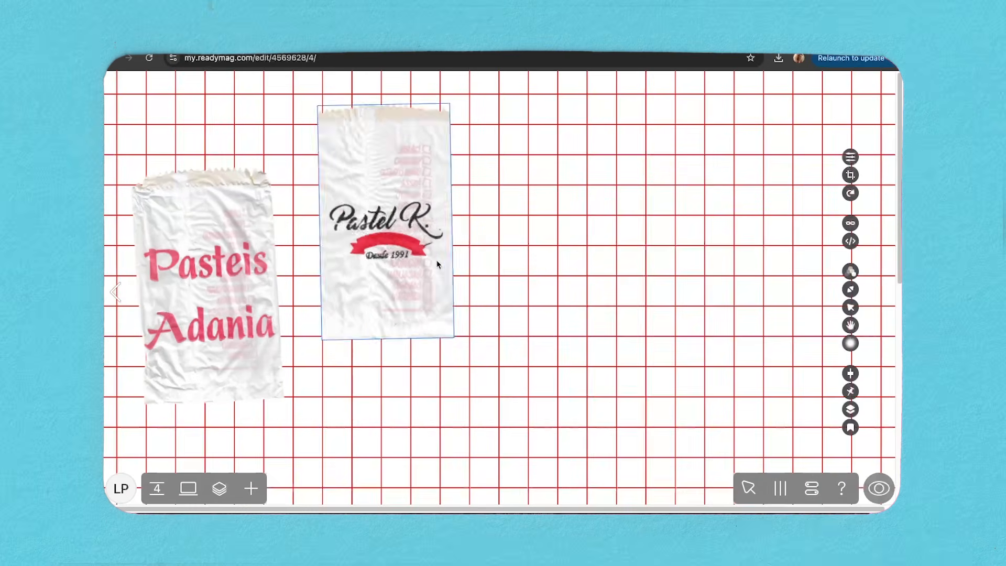
key(Delete)
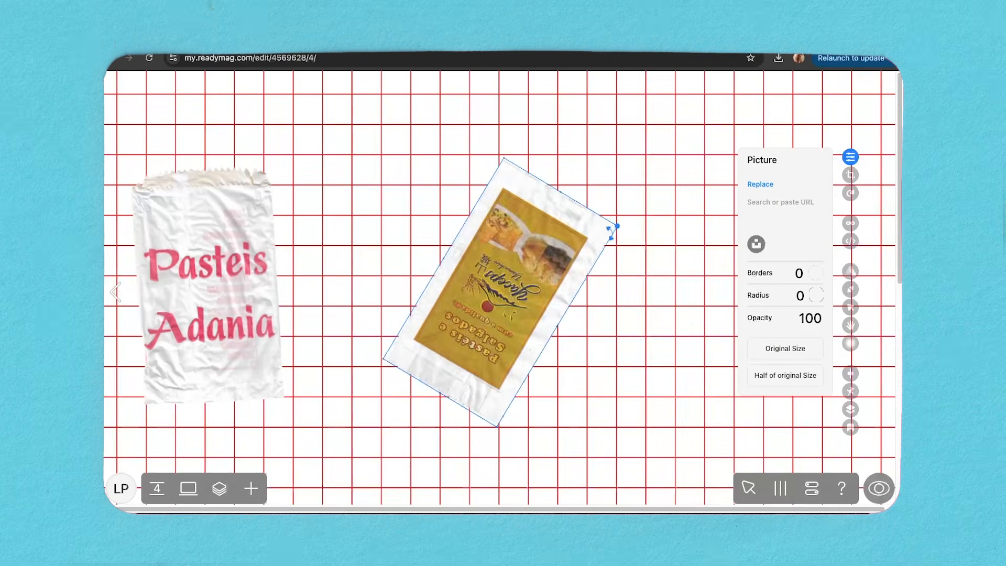
Place the yellow bag, the Pastel Zmarti bag and the bag with the red round logo, tilted, across the grid page.
drag(612, 232, 568, 347)
drag(481, 248, 368, 131)
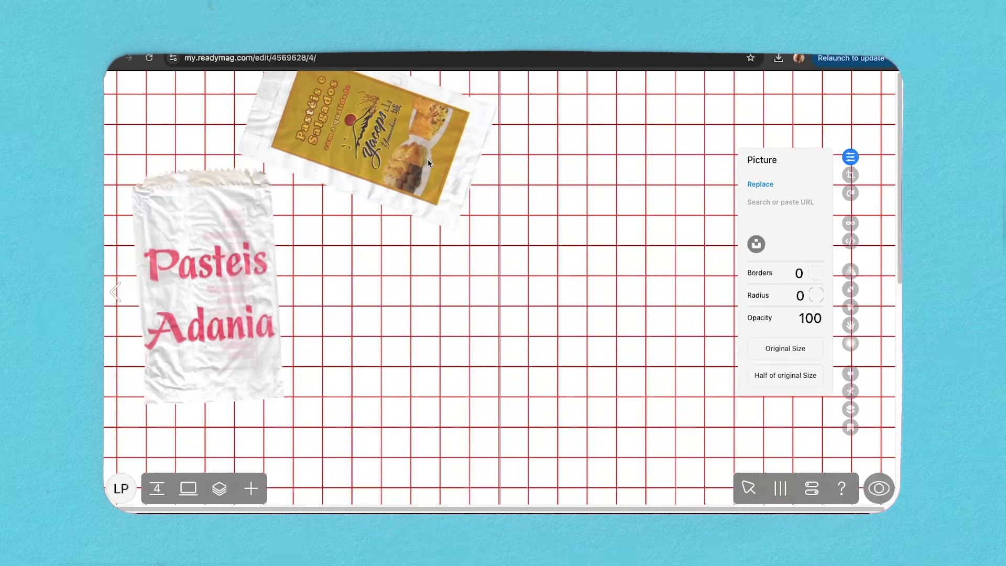
key(super+Tab)
drag(681, 358, 691, 250)
drag(661, 337, 669, 469)
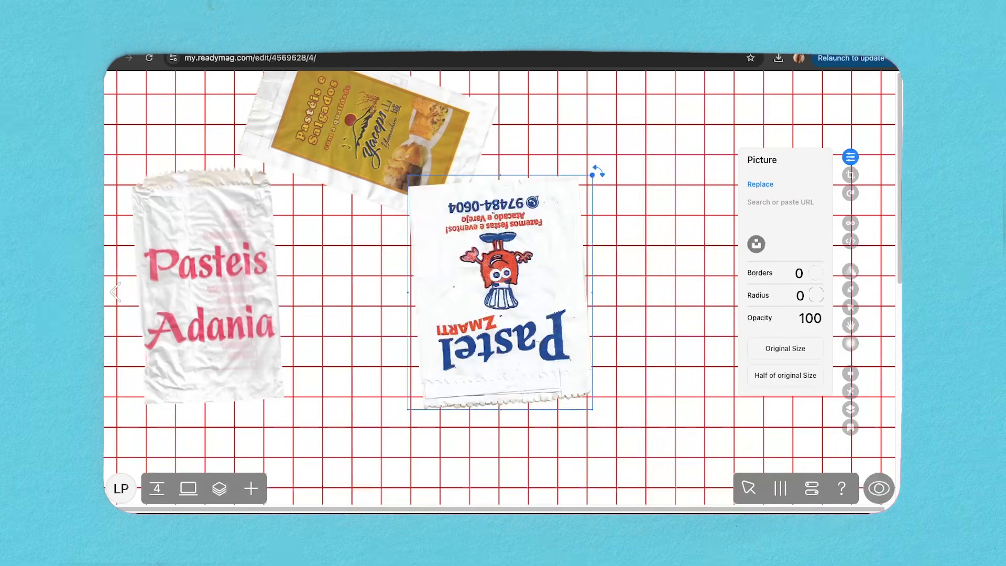
drag(595, 168, 597, 367)
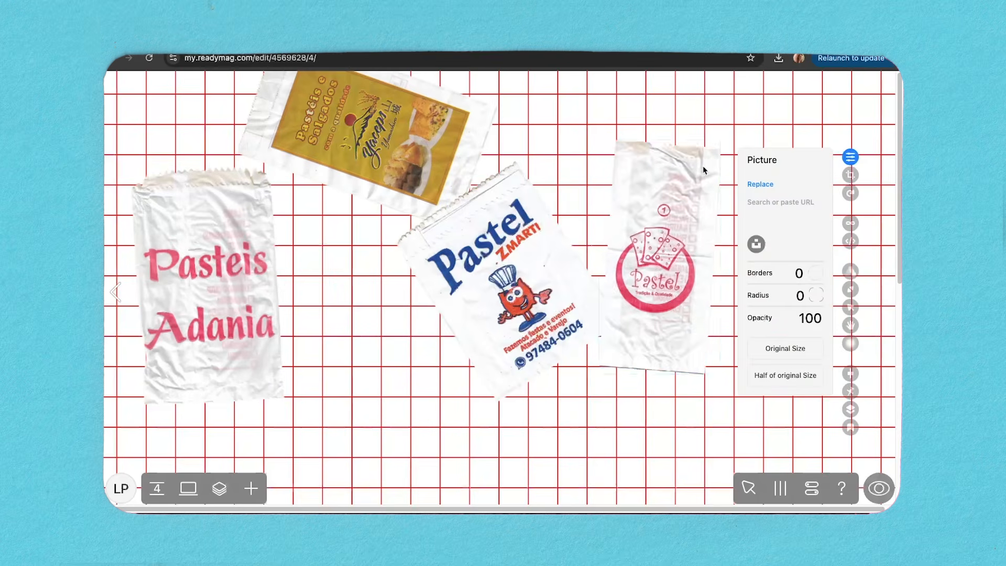
drag(704, 170, 745, 225)
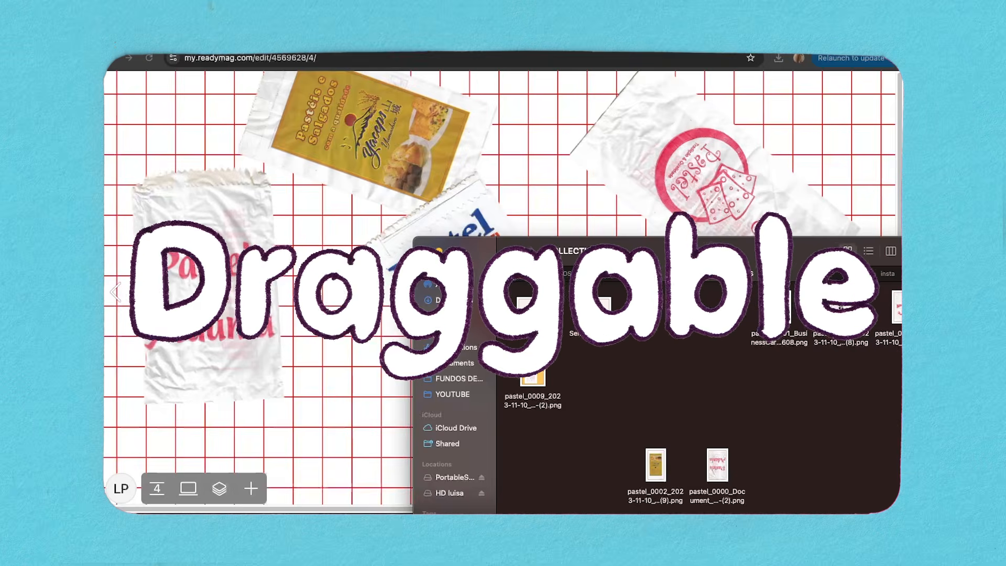
Add the mascot Pastel bag marked with a circled 7, tilt it and place it low between the Adania and Zmarti bags.
drag(897, 320, 345, 367)
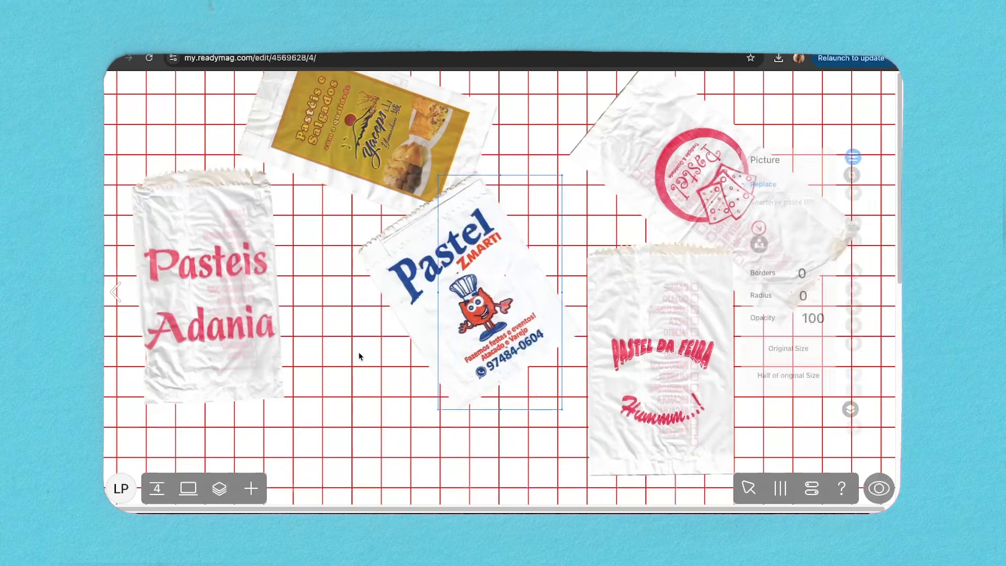
drag(524, 391, 396, 455)
drag(443, 237, 482, 276)
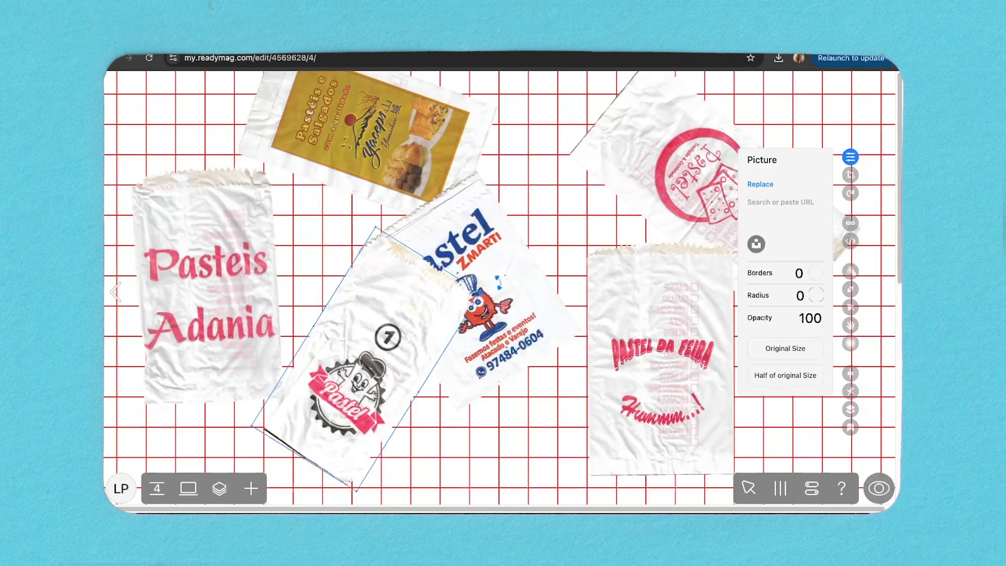
drag(367, 388, 324, 426)
drag(443, 313, 455, 334)
Tilt the Pastel da Feira bag slightly and shift it a little away from the round-logo bag.
click(546, 404)
click(658, 325)
drag(743, 234, 756, 244)
drag(660, 358, 640, 351)
Turn on dragging for the newly added bags, including the round-logo, Pastel Zmarti and mascot bags.
click(732, 367)
click(734, 199)
click(482, 304)
click(325, 388)
click(851, 325)
click(733, 236)
scroll(535, 413, down, 5)
scroll(535, 413, up, 3)
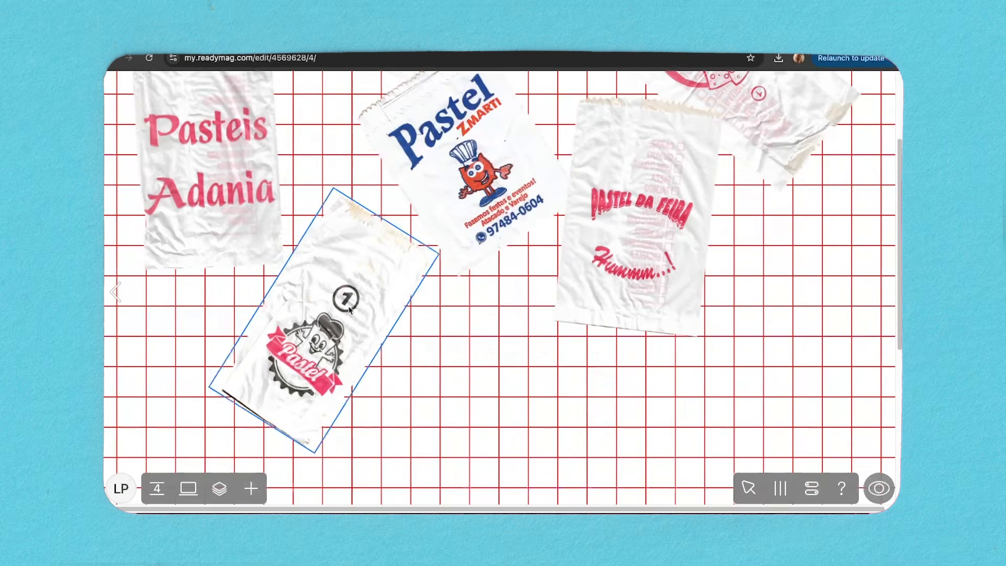
Shift the Pasteis Adania bag and the mascot bag lower on the grid page.
drag(210, 210, 223, 267)
drag(340, 262, 344, 322)
scroll(384, 384, up, 3)
drag(384, 384, 387, 343)
click(637, 387)
scroll(571, 432, down, 5)
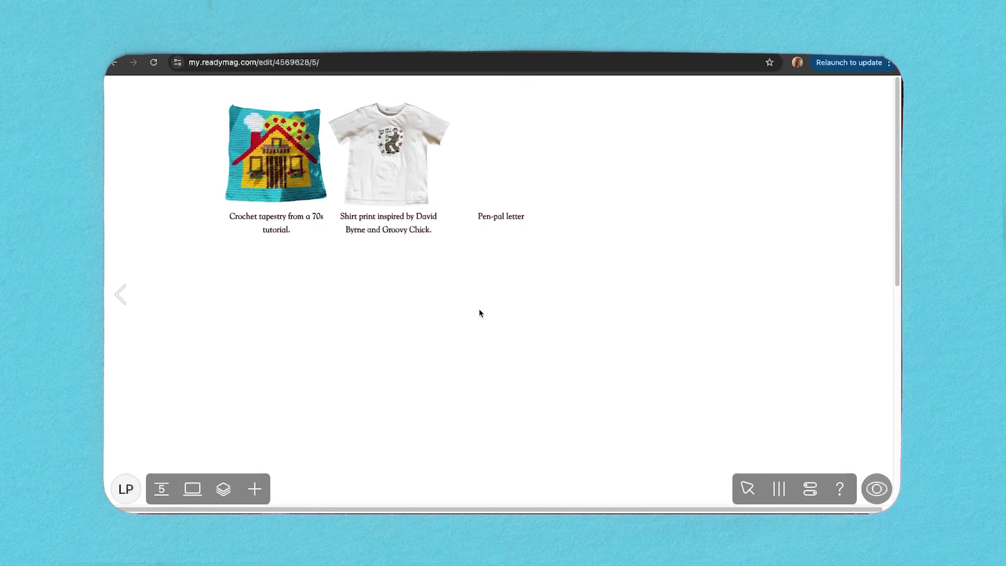
Show the column grid, shrink the T-shirt picture to fit the column above its caption and nudge it down.
click(398, 189)
key(g)
drag(327, 157, 336, 158)
drag(398, 173, 391, 173)
drag(445, 156, 411, 169)
key(Down)
key(Down)
click(390, 261)
Shrink the crochet tapestry picture slightly to fit its own grid column.
click(325, 175)
drag(337, 159, 302, 185)
click(376, 298)
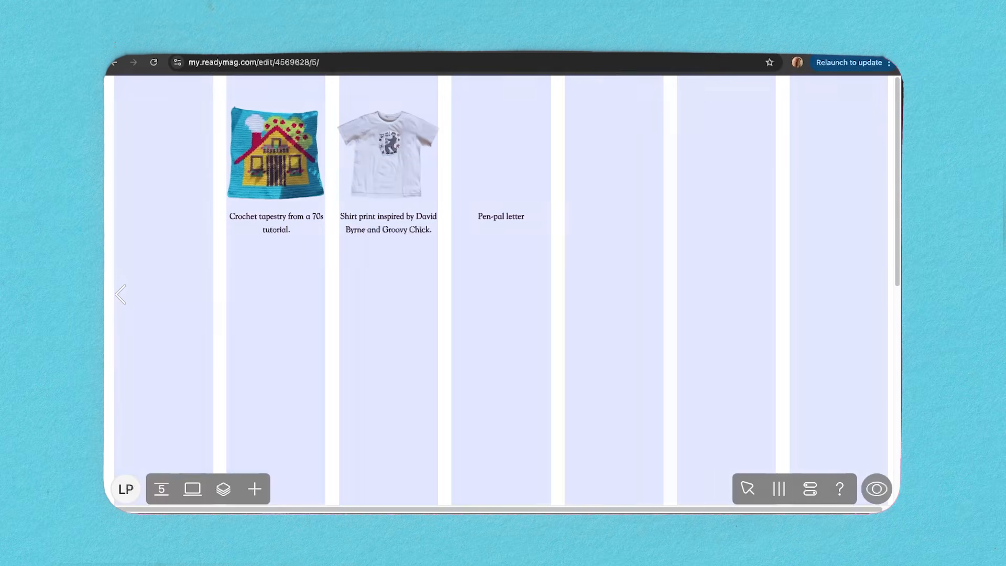
Hide the column grid and nudge the T-shirt picture one step to the right.
key(g)
click(397, 185)
key(Right)
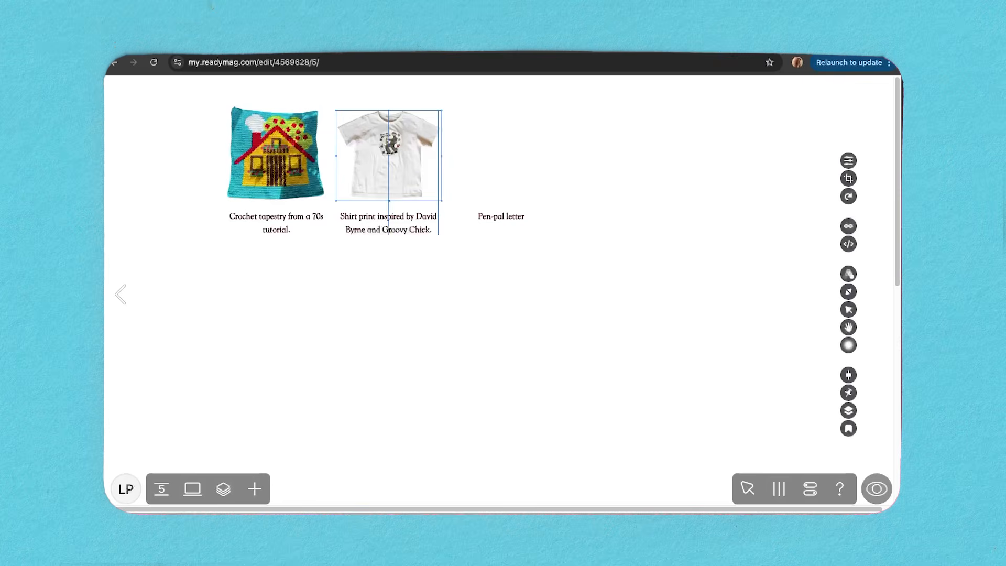
click(434, 308)
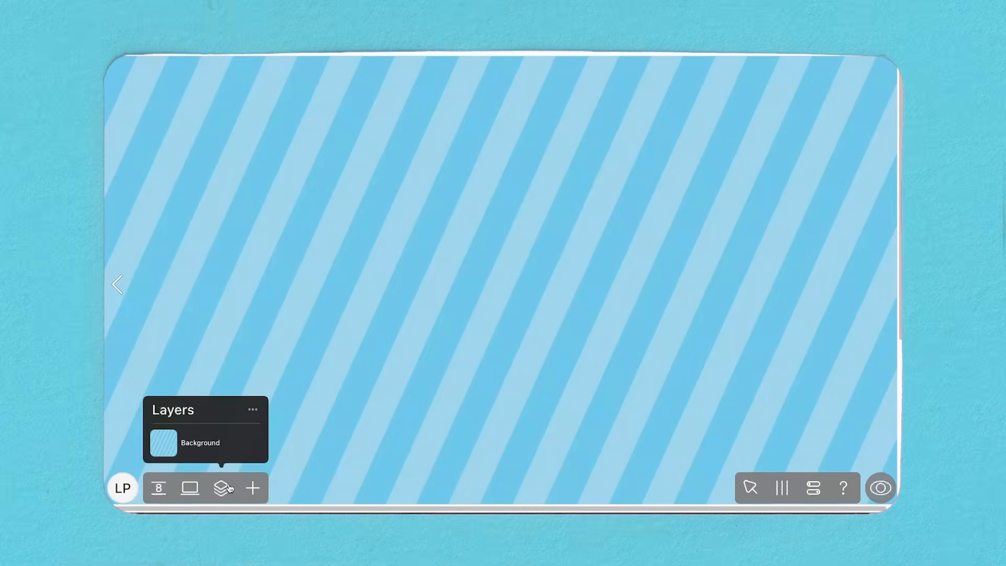
Add a slideshow to the blue striped page, fill it with the sketchbook spreads and open its display settings.
click(252, 486)
click(167, 301)
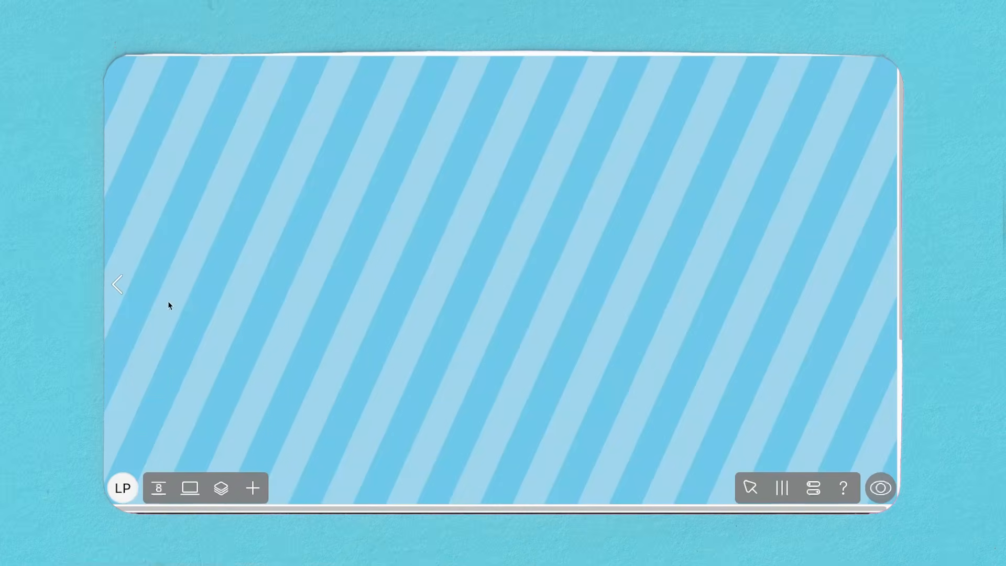
click(740, 246)
drag(681, 260, 399, 146)
click(690, 441)
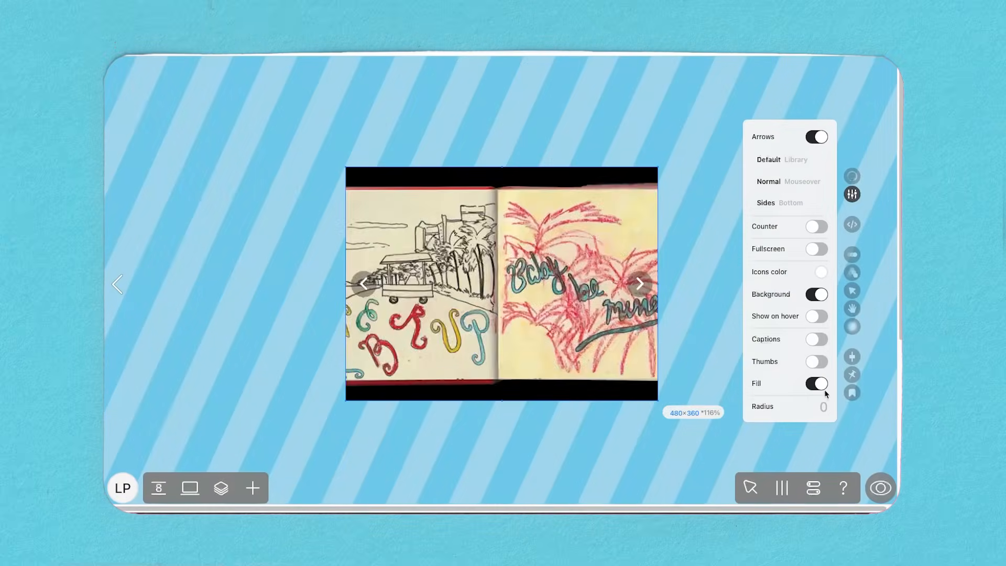
Turn off the slideshow's Fill, set its background colour to 0 opacity and resize the frame to show the whole sketchbook.
click(821, 395)
drag(797, 338, 755, 335)
drag(502, 401, 503, 321)
drag(343, 322, 393, 340)
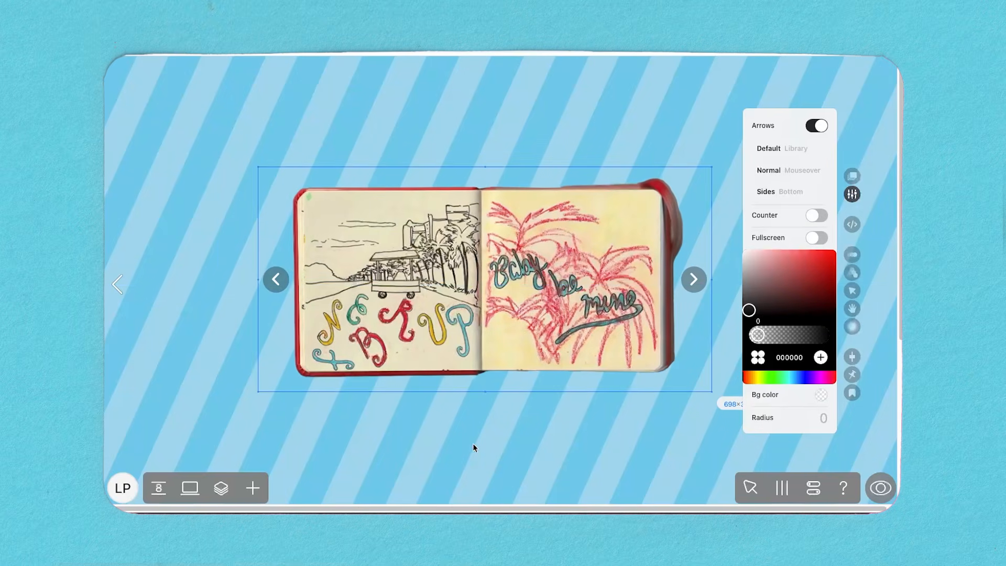
Switch the slideshow's arrow settings from Normal to Mouseover.
click(852, 194)
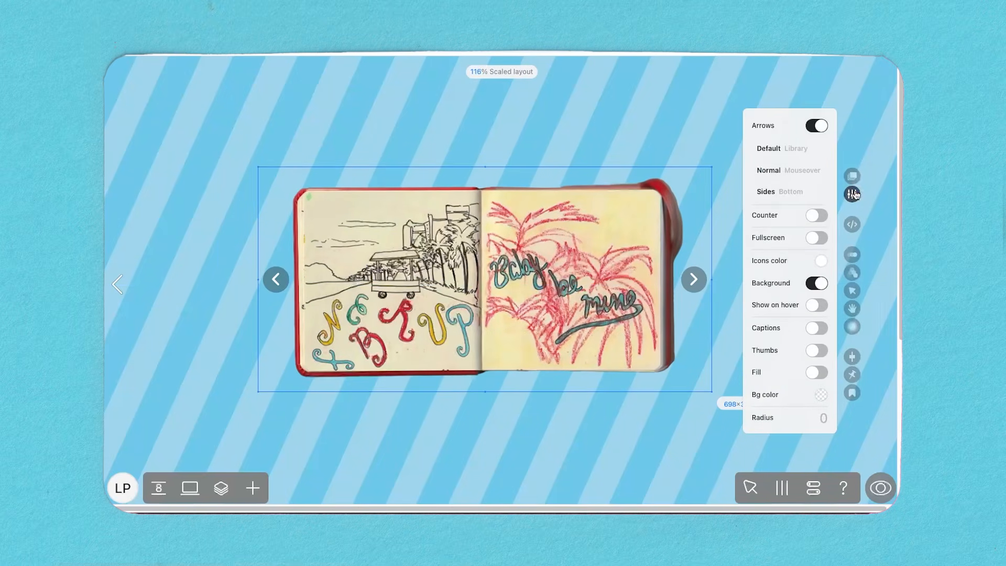
click(798, 171)
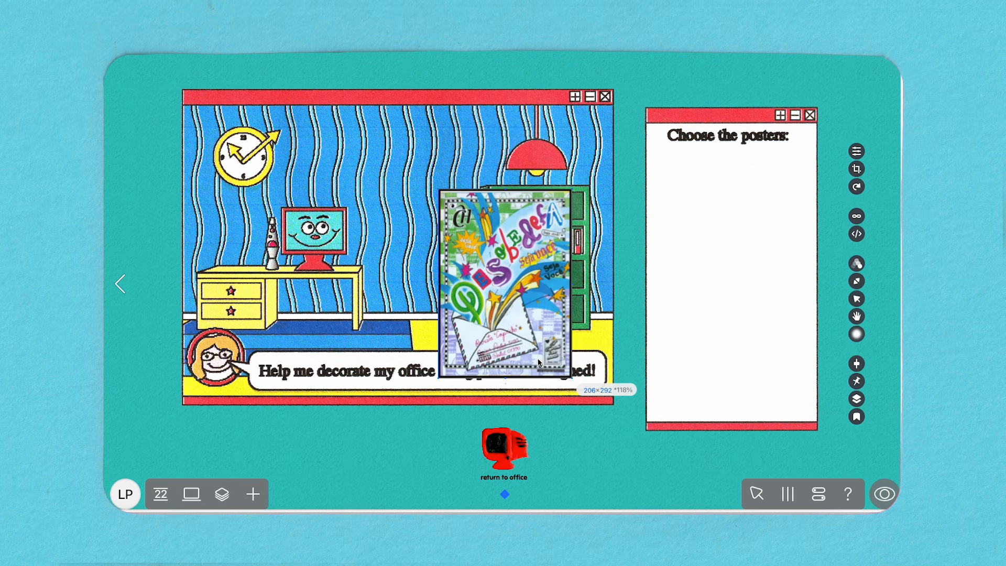
Size the alphabet and Off the Wall posters side by side under "Choose the posters:" and duplicate the alphabet poster below.
mouse_move(602, 374)
mouse_down()
mouse_move(753, 365)
mouse_move(687, 271)
mouse_up()
drag(655, 236, 692, 209)
drag(724, 244, 773, 235)
click(857, 152)
click(768, 179)
click(545, 118)
click(689, 435)
alt+drag(692, 202, 692, 312)
shift+click(692, 210)
shift+click(771, 209)
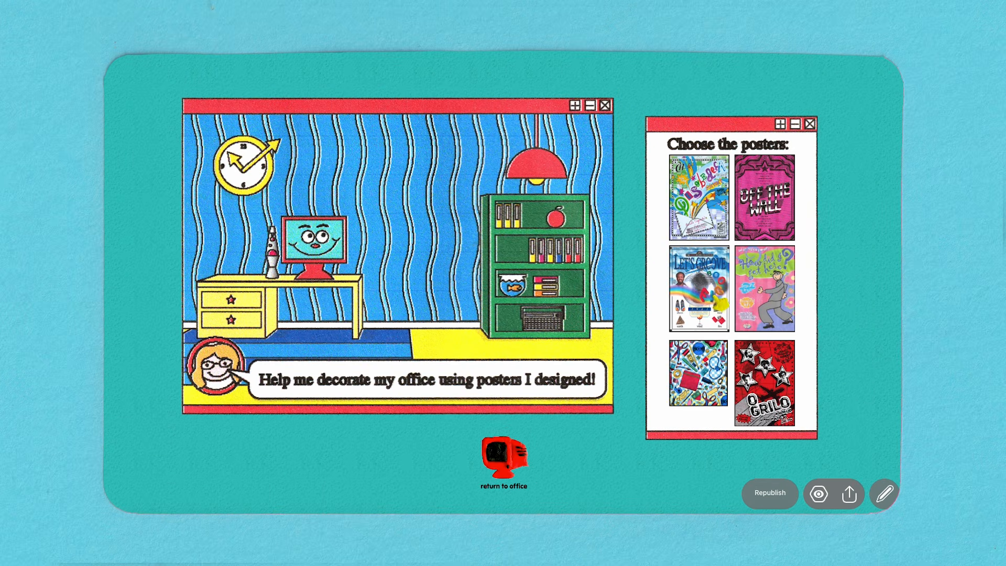
Test the draggable posters in the preview by moving them from the poster window onto the office wall.
drag(720, 301, 402, 185)
drag(694, 220, 430, 237)
drag(768, 315, 408, 301)
drag(702, 383, 238, 251)
drag(385, 178, 335, 174)
drag(429, 210, 443, 233)
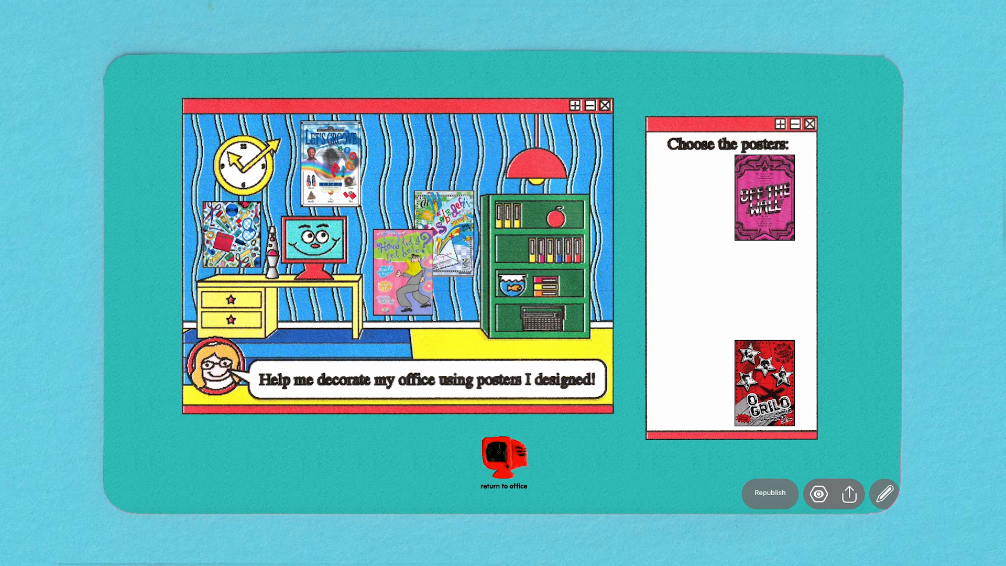
drag(755, 215, 404, 184)
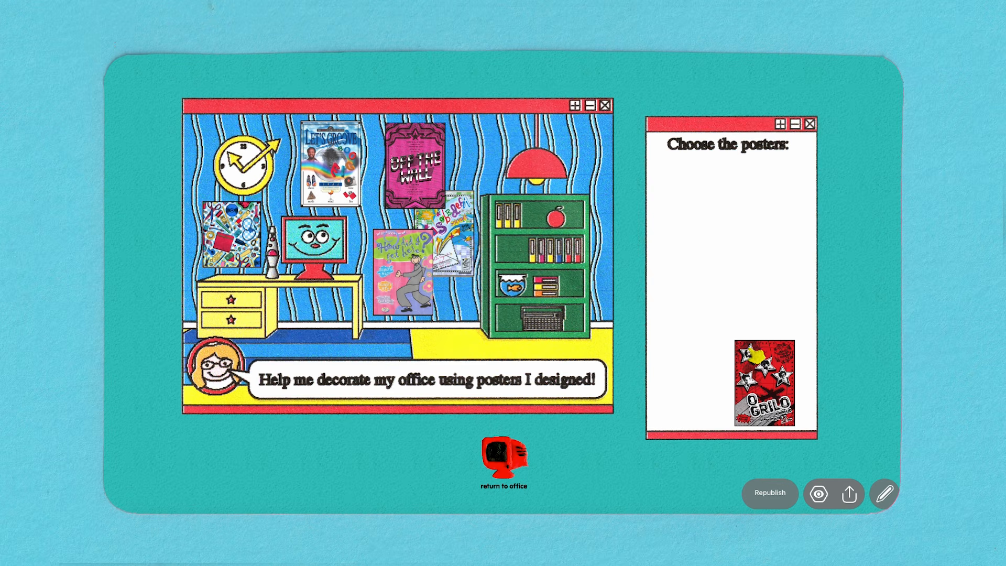
drag(745, 337, 591, 239)
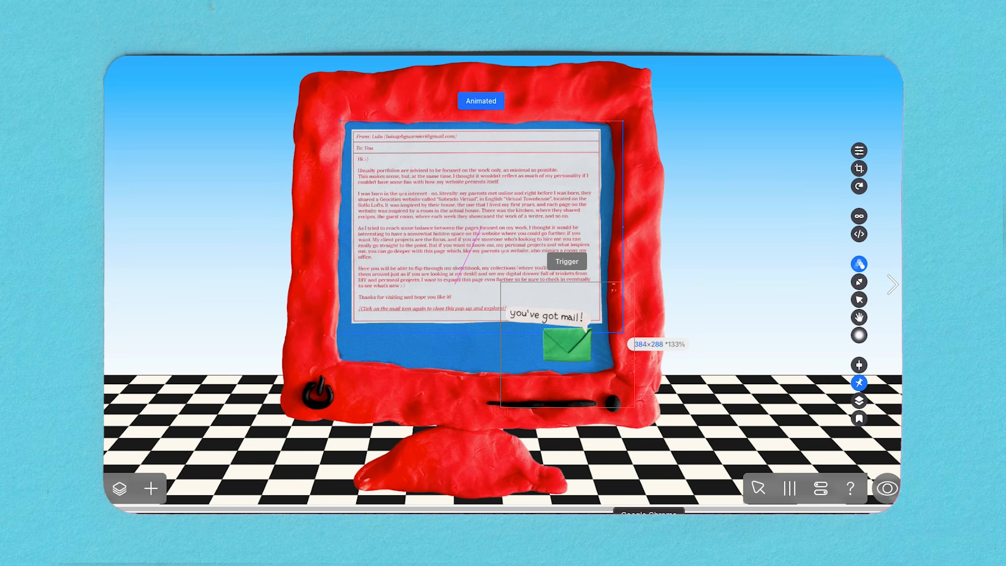
Examine the letter picture's click animation, including its trigger, easing and opacity settings.
click(495, 210)
click(858, 264)
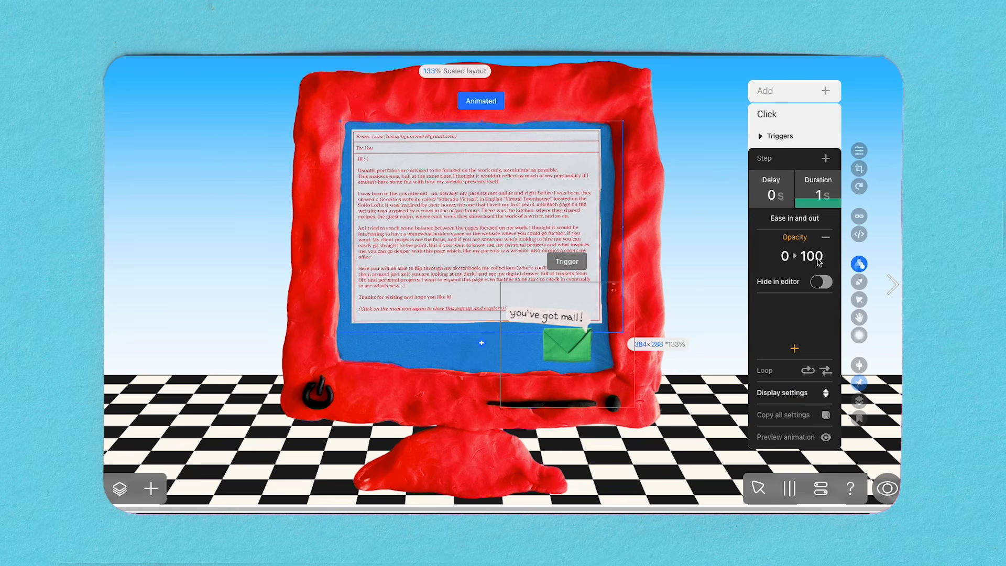
click(779, 141)
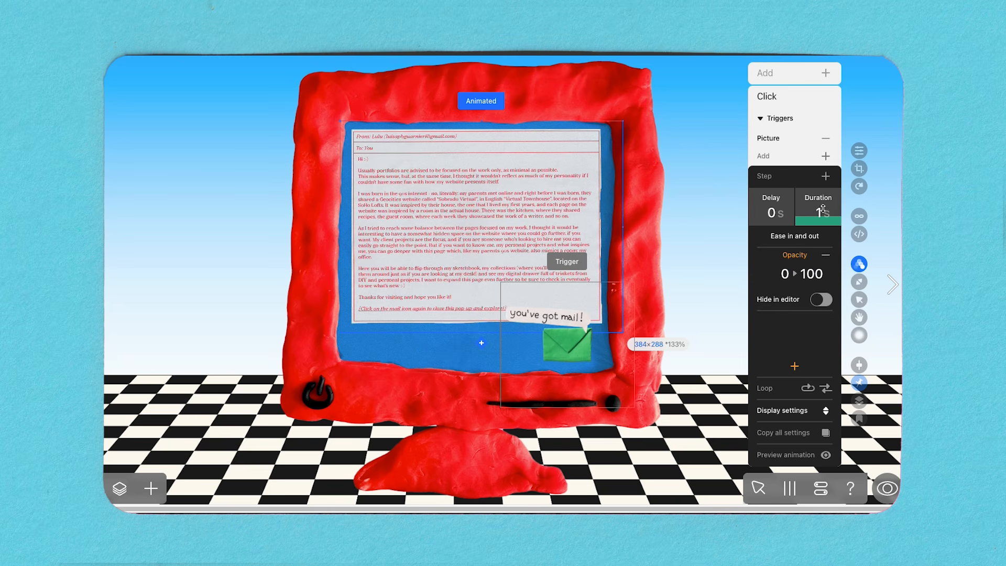
click(803, 238)
click(803, 239)
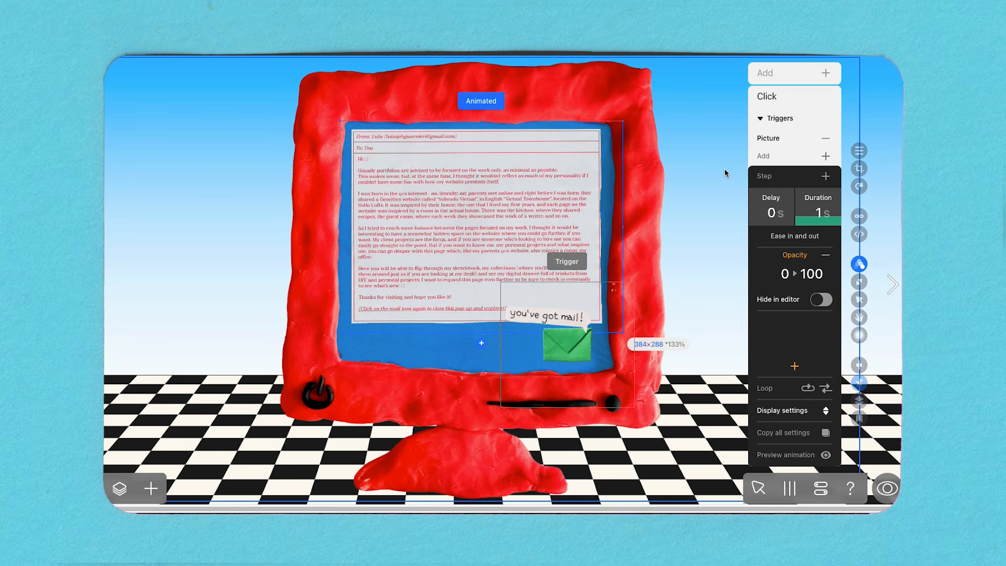
click(725, 187)
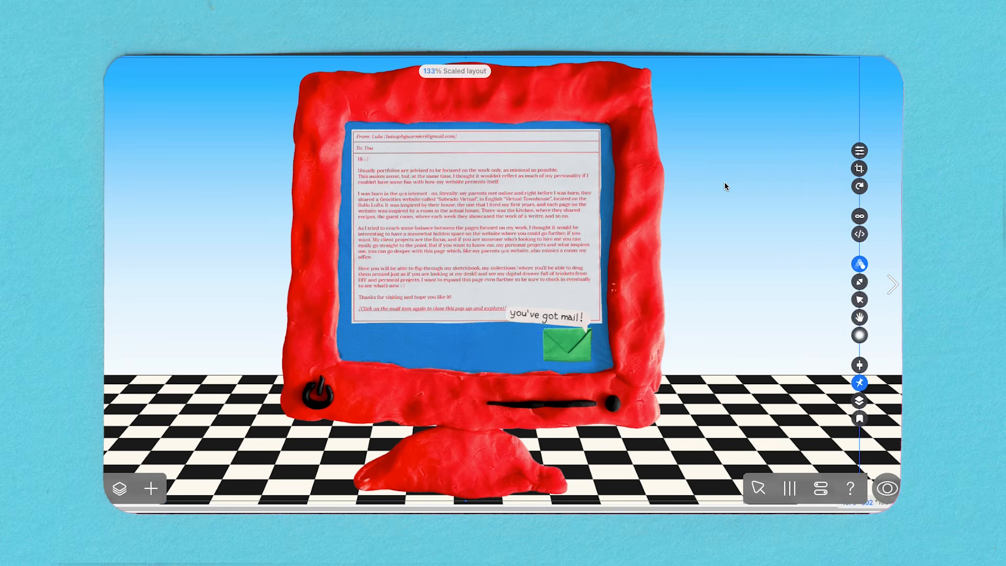
Preview the computer desktop page and test opening and closing the letter with the green mail icon.
click(886, 495)
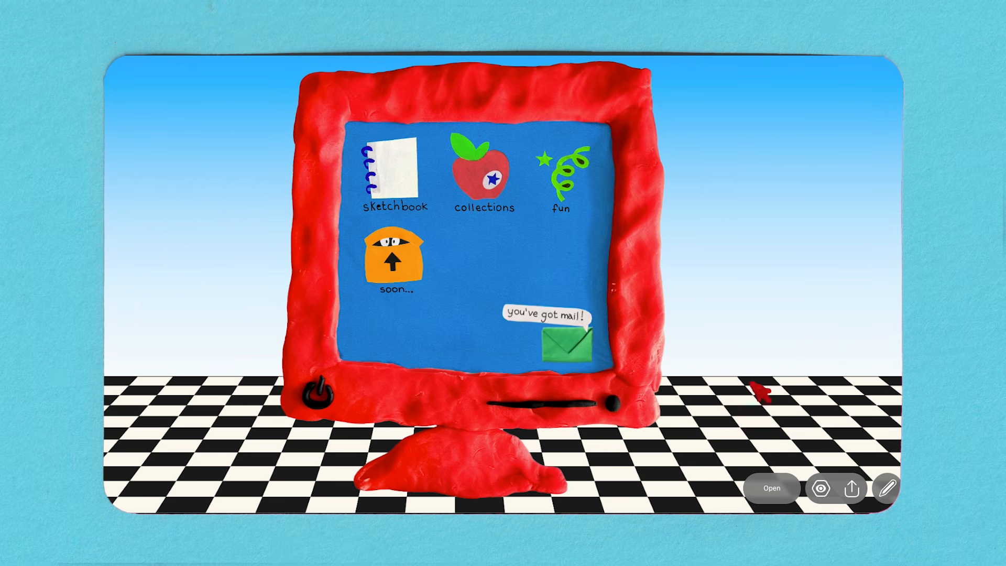
click(575, 347)
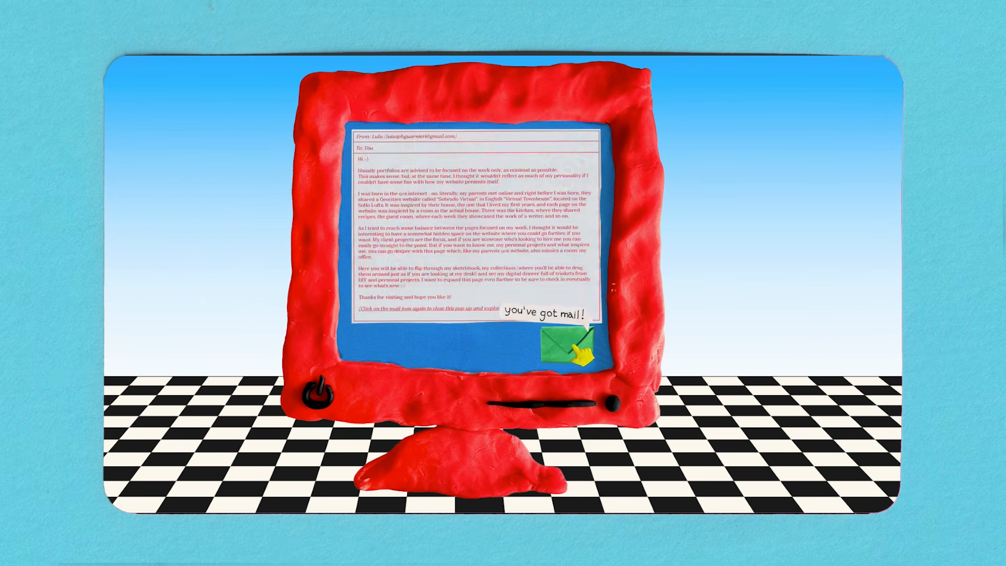
click(575, 346)
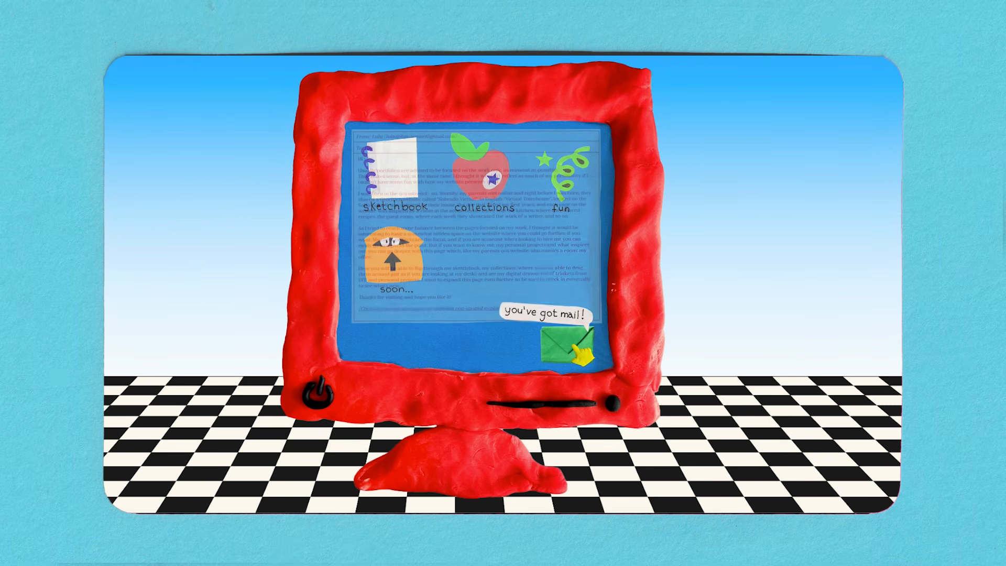
click(575, 347)
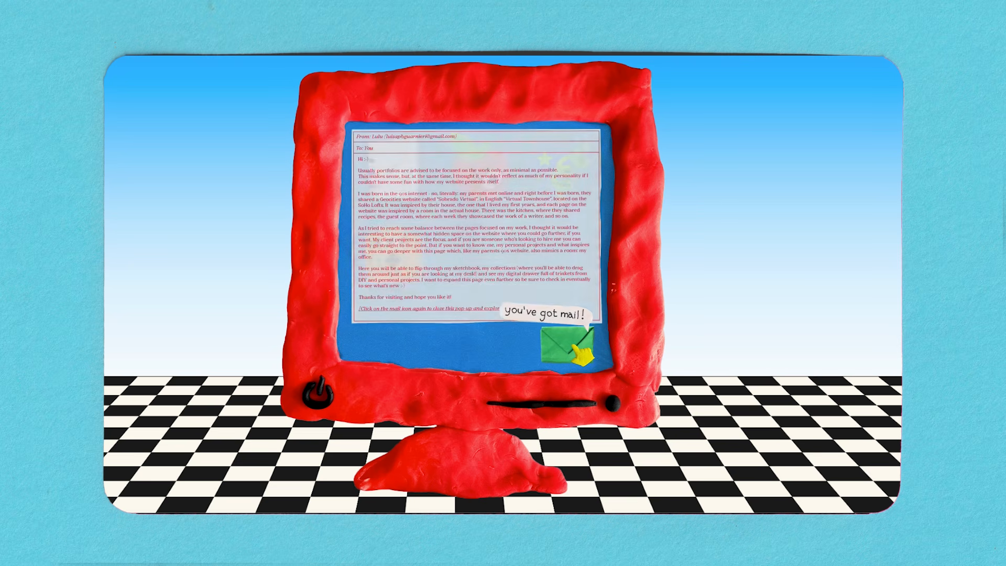
click(577, 349)
click(576, 349)
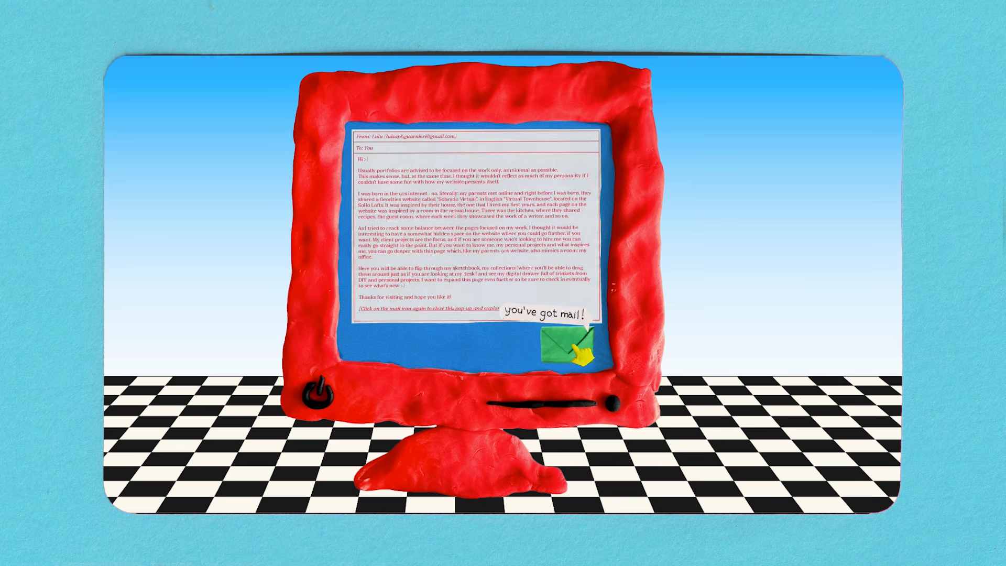
click(577, 348)
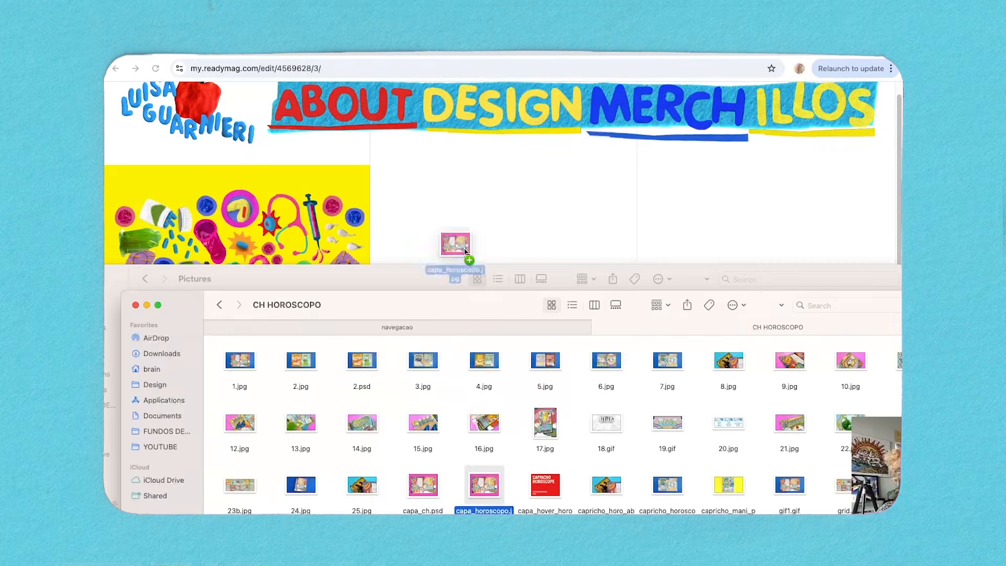
Resize the pink magazine-spread picture to fill the second column beside the yellow SUS picture.
drag(465, 250, 467, 276)
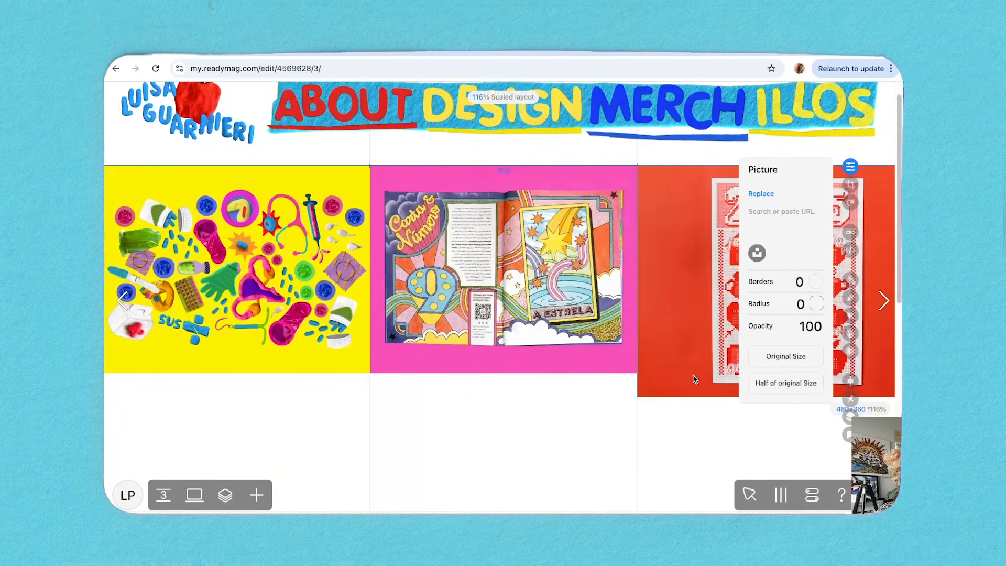
mouse_move(640, 373)
mouse_down()
mouse_move(667, 372)
mouse_move(640, 373)
mouse_up()
click(678, 411)
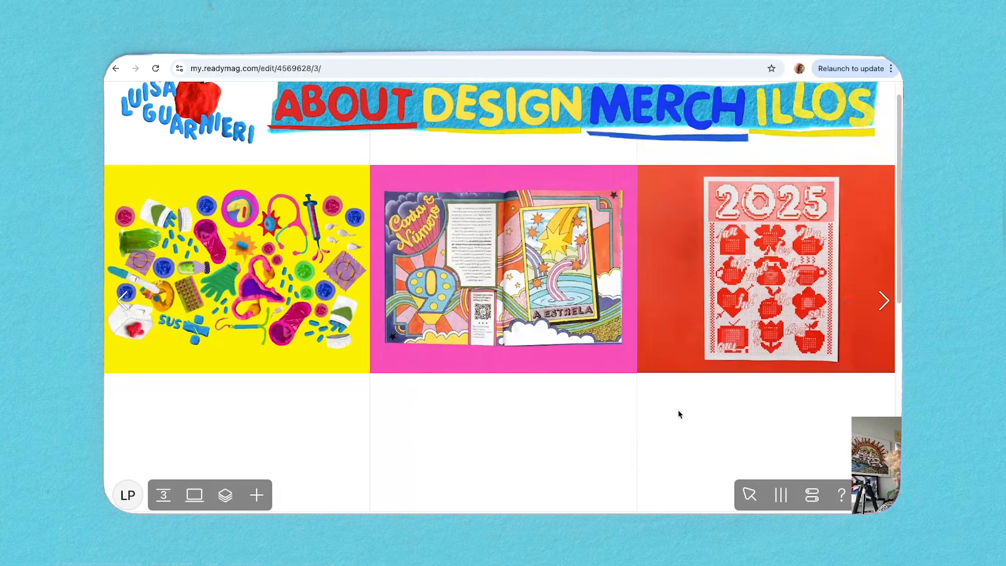
Scale the 2025 calendar photo to the first row's height and shift it toward the third column.
click(687, 364)
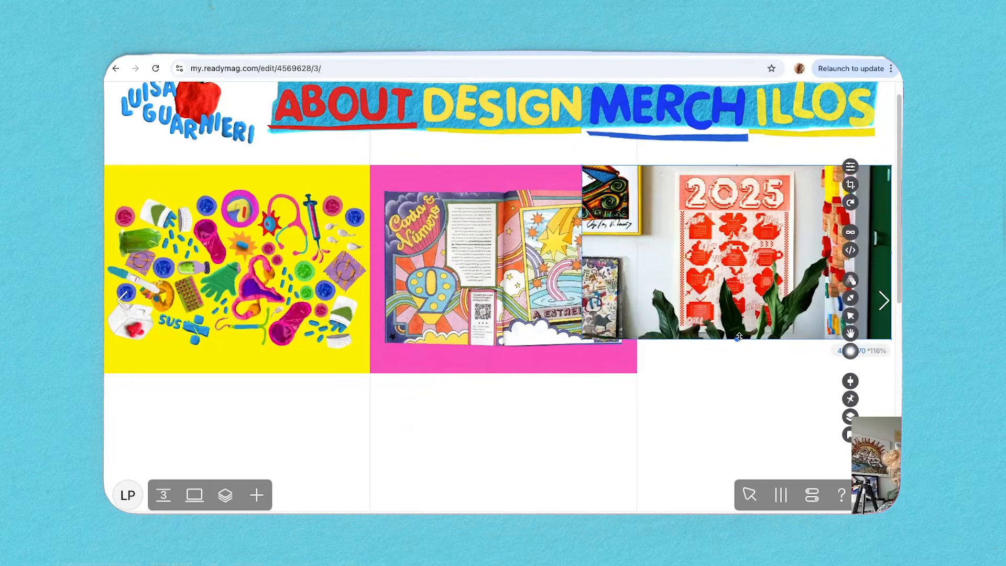
drag(738, 338, 726, 374)
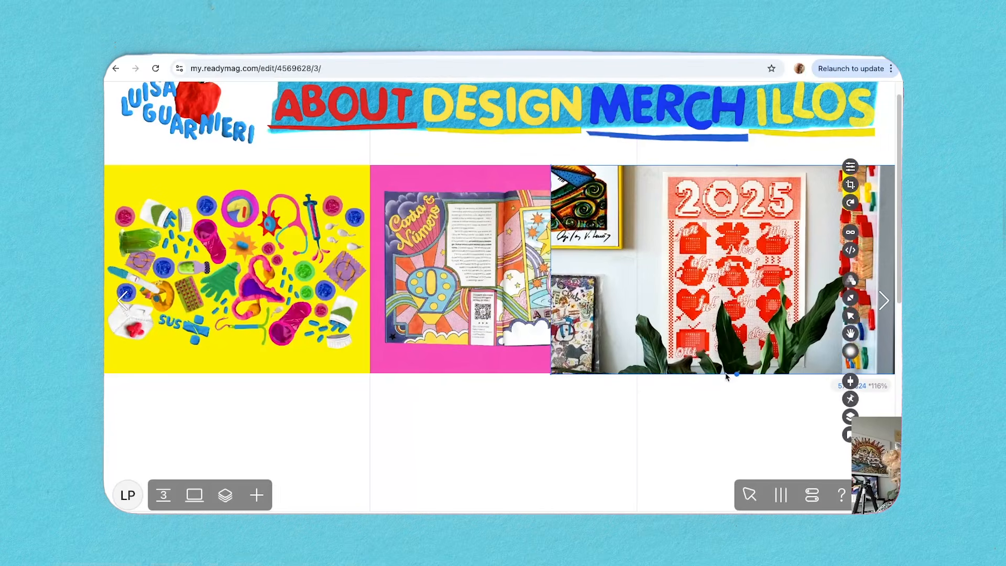
drag(713, 225, 731, 224)
Crop the 2025 calendar photo's left side so it fits the third column beside the pink picture.
double_click(731, 224)
drag(569, 270, 635, 272)
click(676, 414)
click(775, 351)
drag(789, 373, 787, 373)
double_click(787, 373)
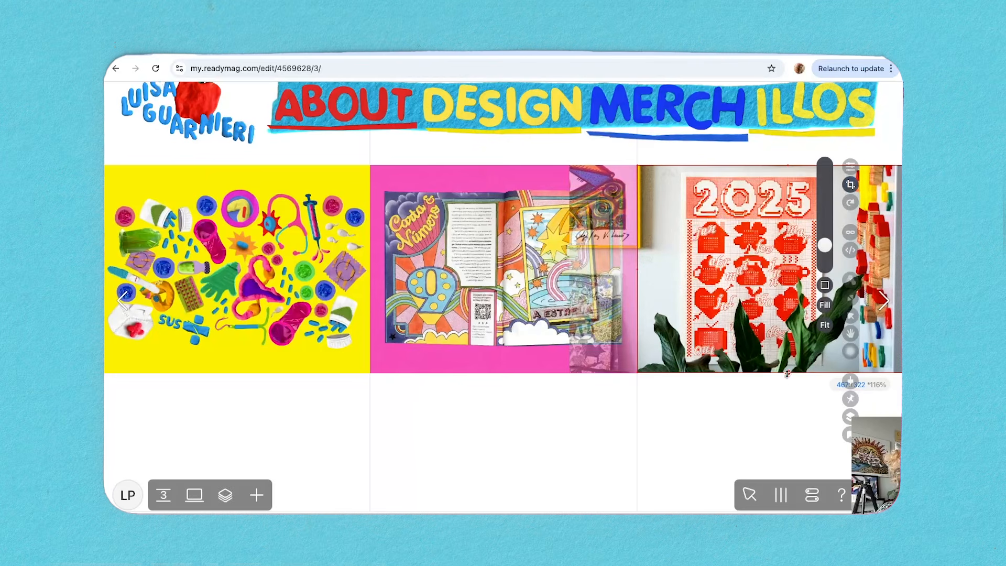
click(634, 371)
mouse_move(634, 376)
mouse_down()
mouse_move(635, 388)
mouse_move(635, 374)
mouse_up()
click(692, 414)
scroll(692, 418, down, 1)
scroll(691, 420, up, 2)
scroll(691, 419, down, 1)
scroll(691, 419, up, 1)
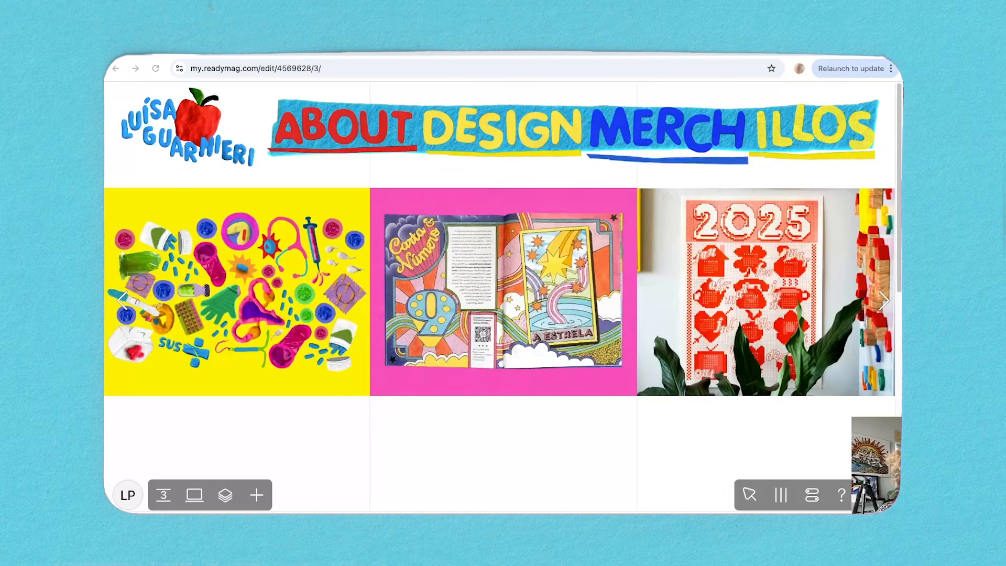
Place the clay stationery and Cronicamente Online pictures in the second row's first two columns, each scaled to 413×323.
drag(217, 369, 220, 372)
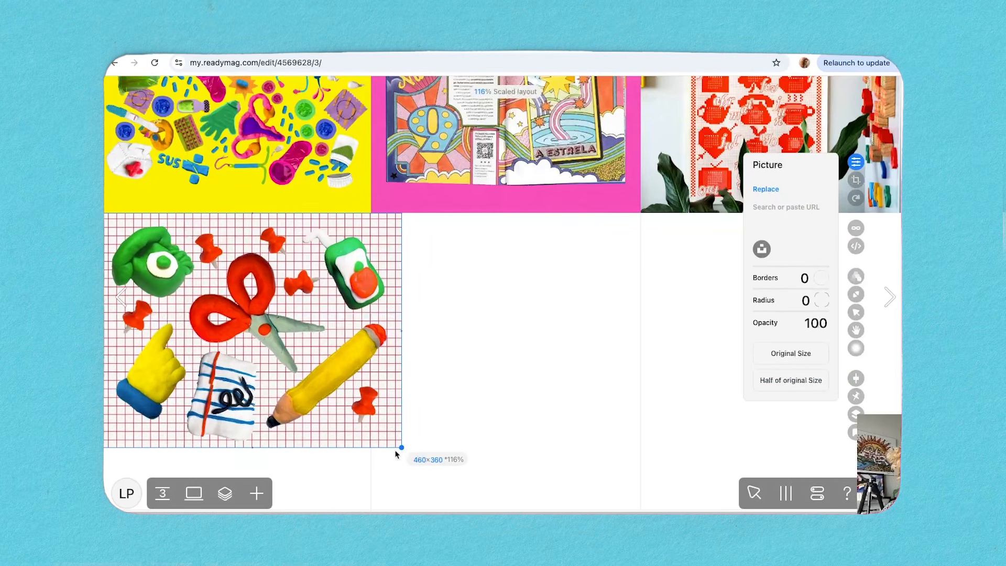
drag(402, 447, 373, 421)
click(449, 391)
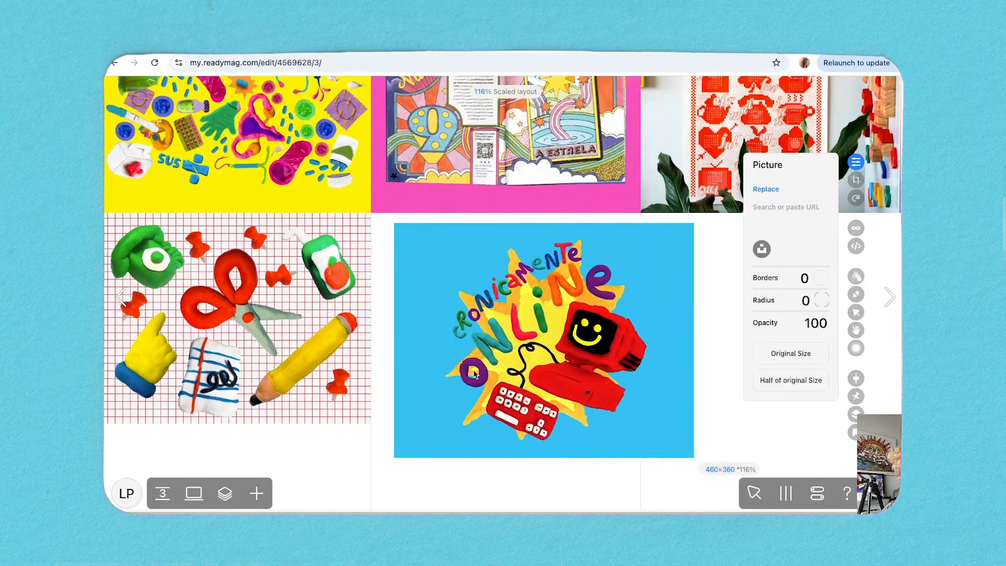
drag(473, 368, 451, 359)
drag(672, 452, 640, 424)
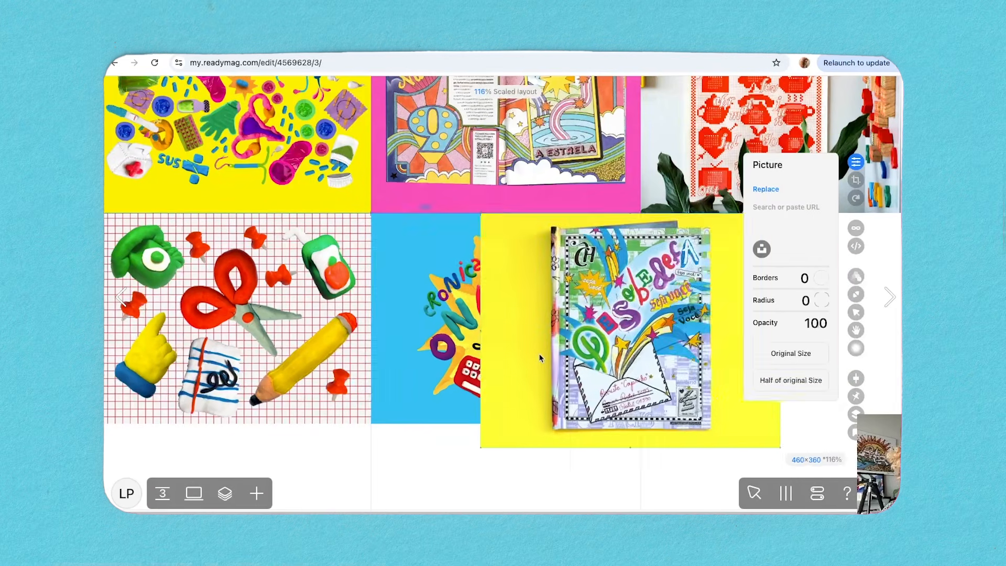
Scale the yellow book-cover picture to 413×323 and place it in the second row's third column.
drag(539, 354, 678, 330)
drag(641, 447, 627, 423)
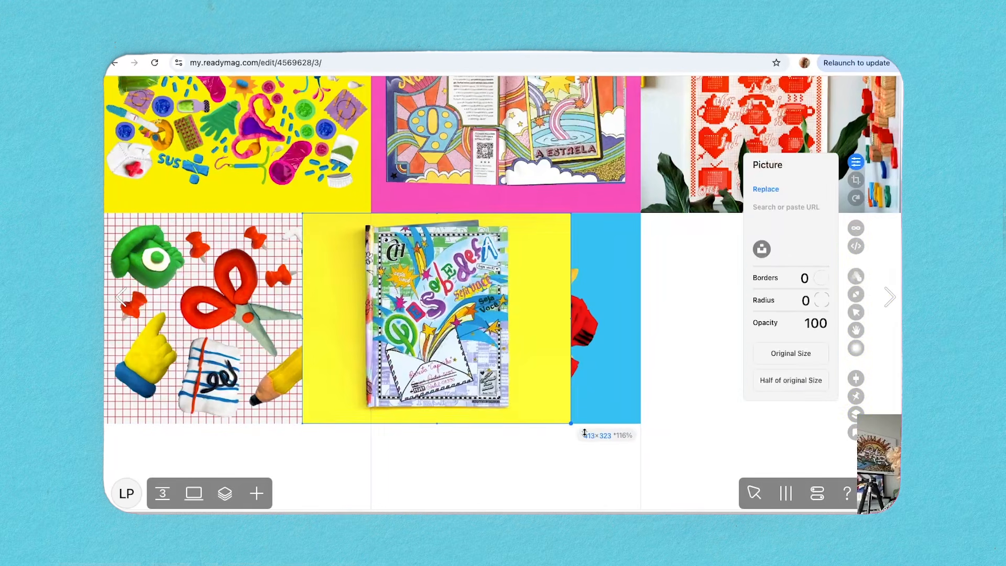
mouse_move(573, 422)
mouse_down()
mouse_move(564, 423)
mouse_move(573, 425)
mouse_up()
click(546, 456)
click(535, 451)
click(554, 413)
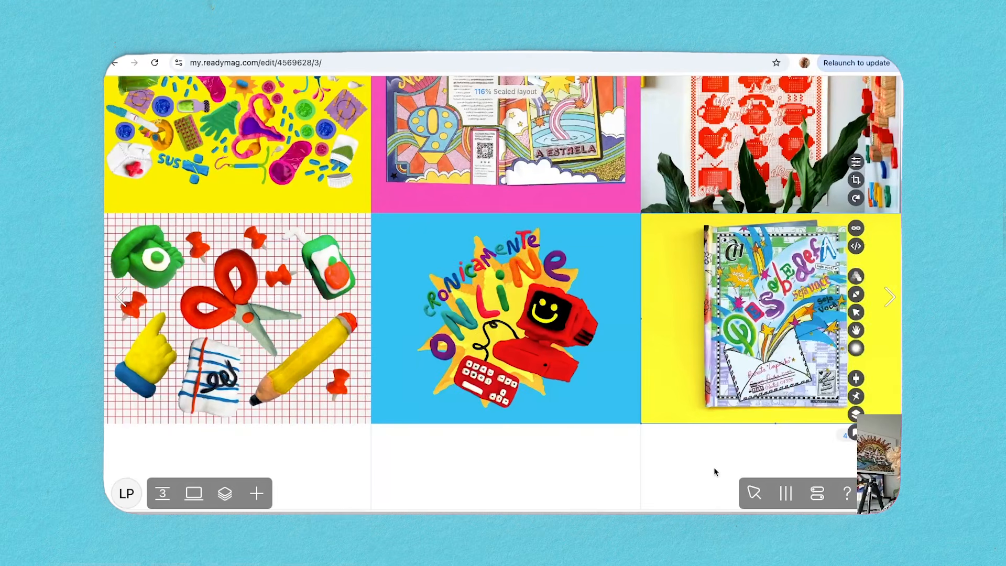
click(698, 451)
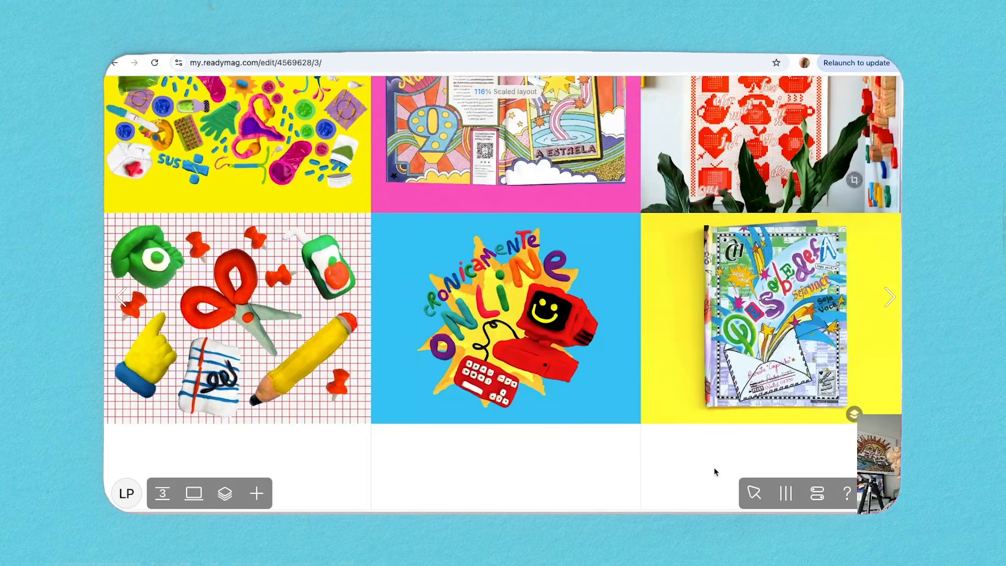
Paste the dark blue magazine-spread picture into the third row's first column and scale it to 413×323.
scroll(698, 451, down, 6)
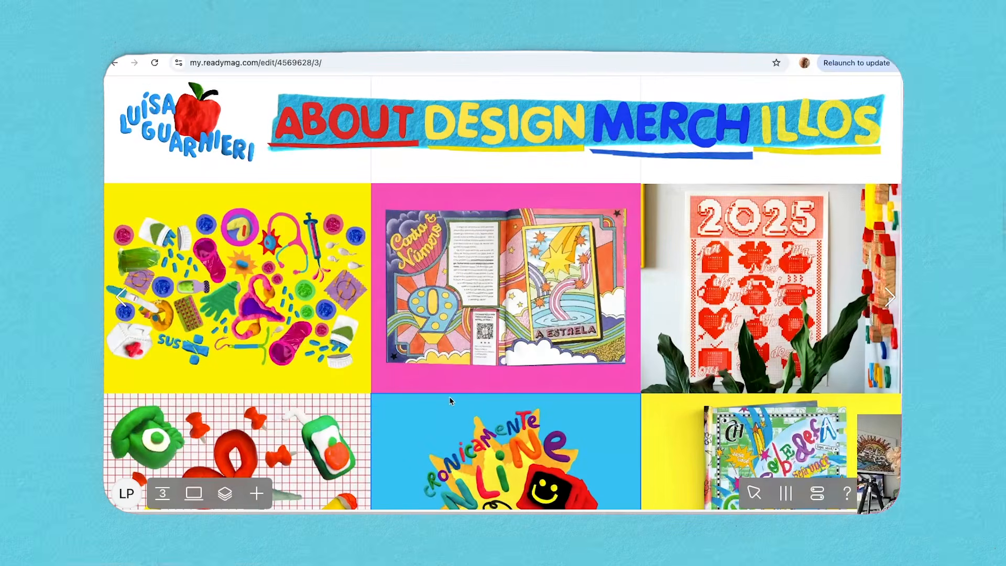
scroll(555, 404, down, 4)
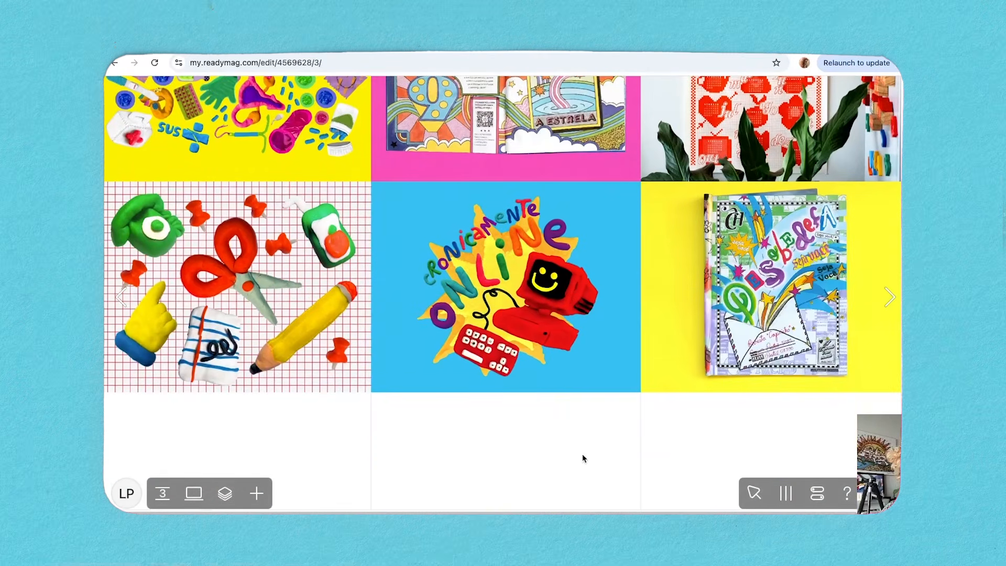
key(super+v)
scroll(594, 440, down, 3)
drag(580, 141, 329, 349)
drag(401, 472, 371, 450)
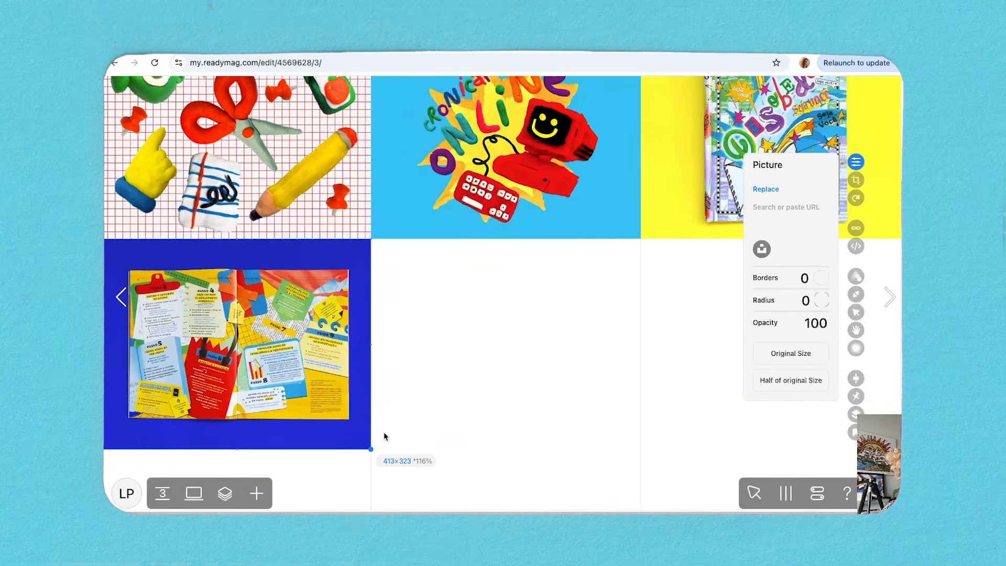
Paste the "Fofoca? Aceito!" picture into the third row's second column and scale it to the column's width.
key(super+v)
drag(493, 319, 508, 379)
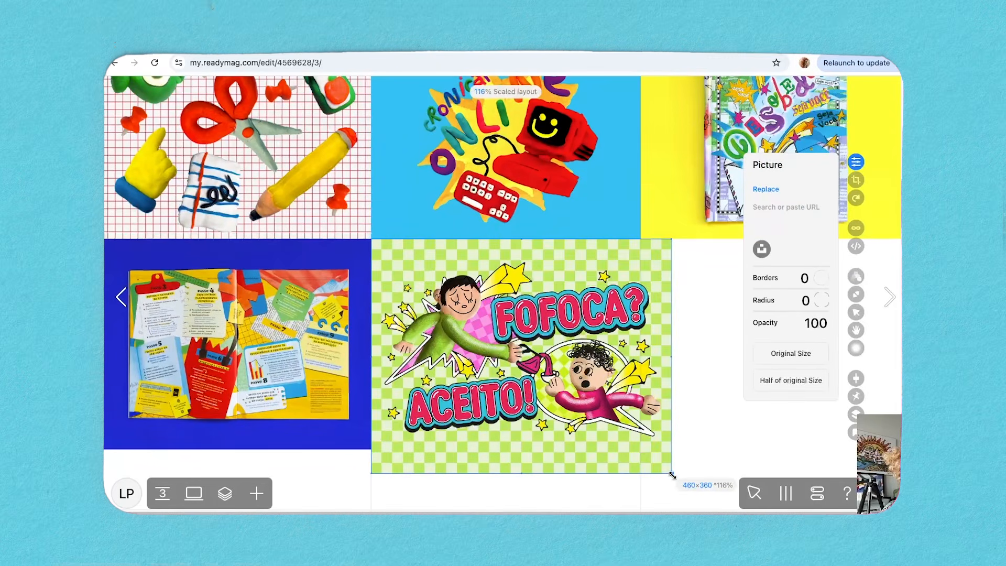
drag(673, 475, 640, 451)
click(665, 423)
Paste the doodled objects picture, scale it to the column's width and place it in the third row's third column.
key(super+v)
mouse_move(592, 396)
mouse_down()
mouse_move(617, 467)
mouse_move(609, 458)
mouse_up()
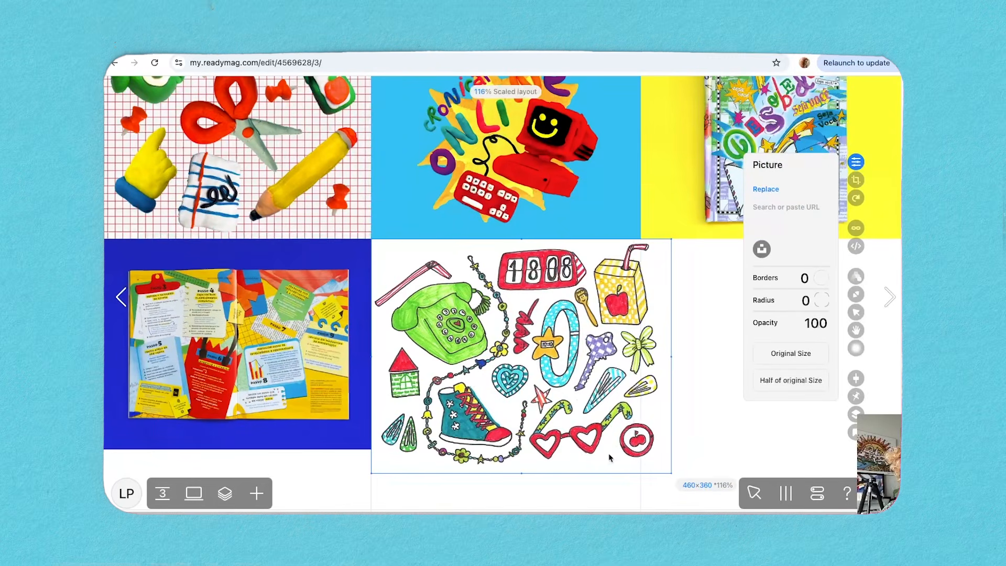
drag(672, 474, 641, 449)
drag(478, 394, 748, 393)
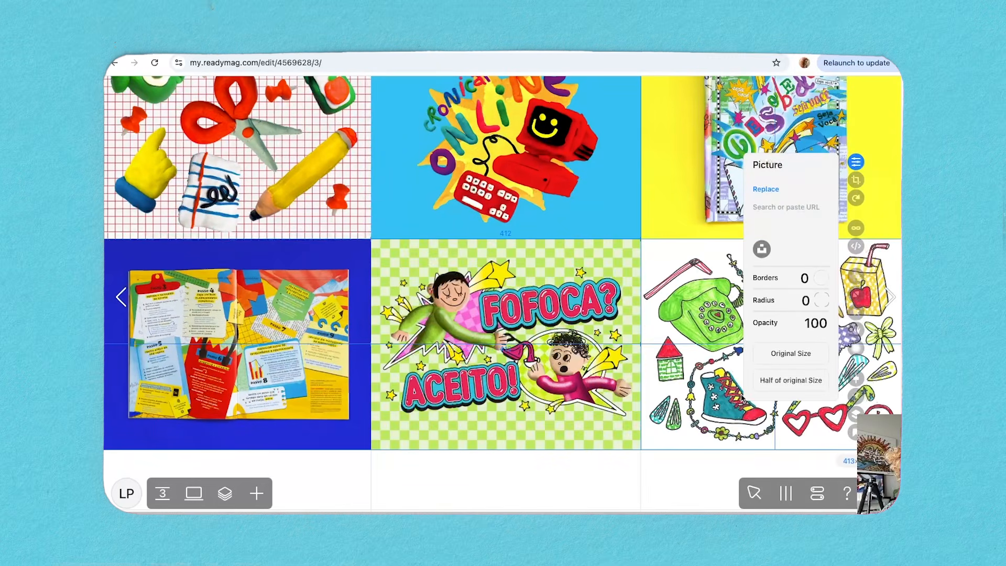
click(592, 463)
scroll(587, 456, up, 5)
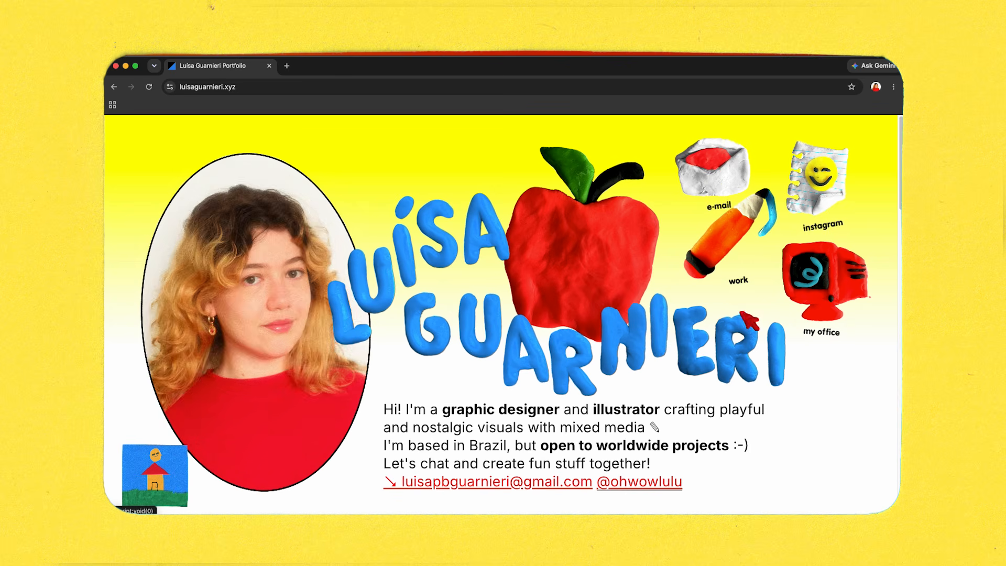
Jump to the work section of the published home page and look over the featured projects and folders.
click(733, 242)
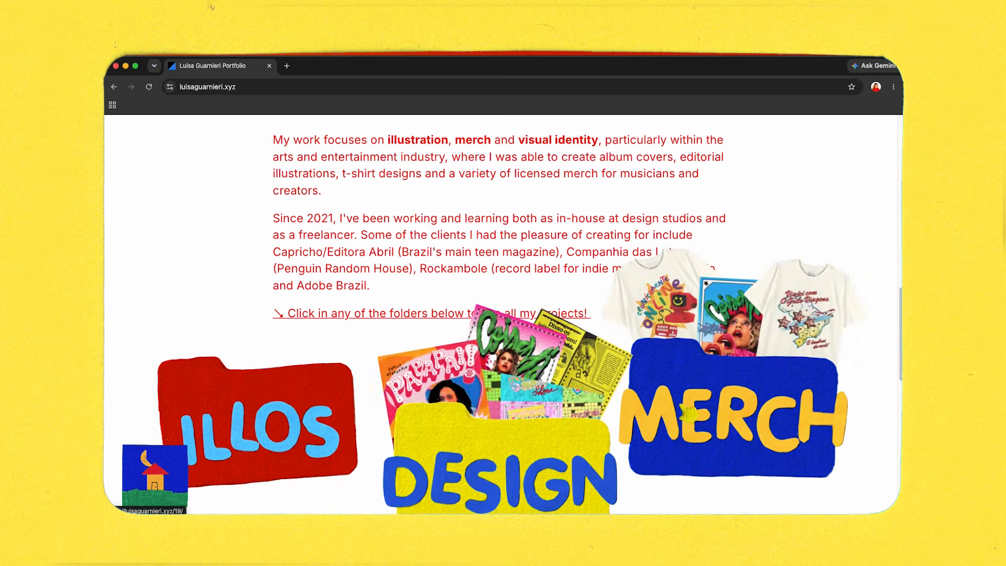
scroll(681, 403, up, 7)
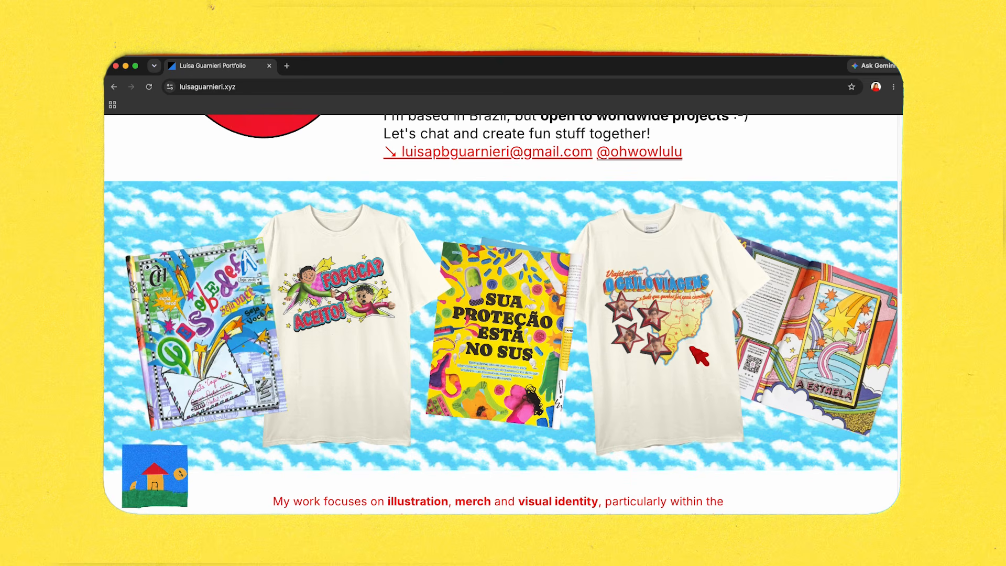
scroll(692, 349, down, 5)
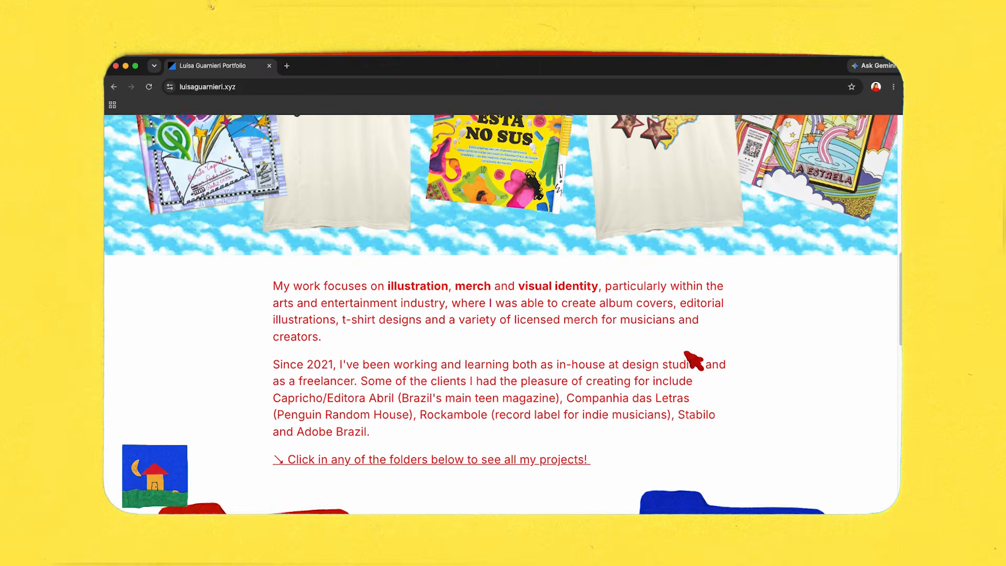
scroll(535, 350, down, 5)
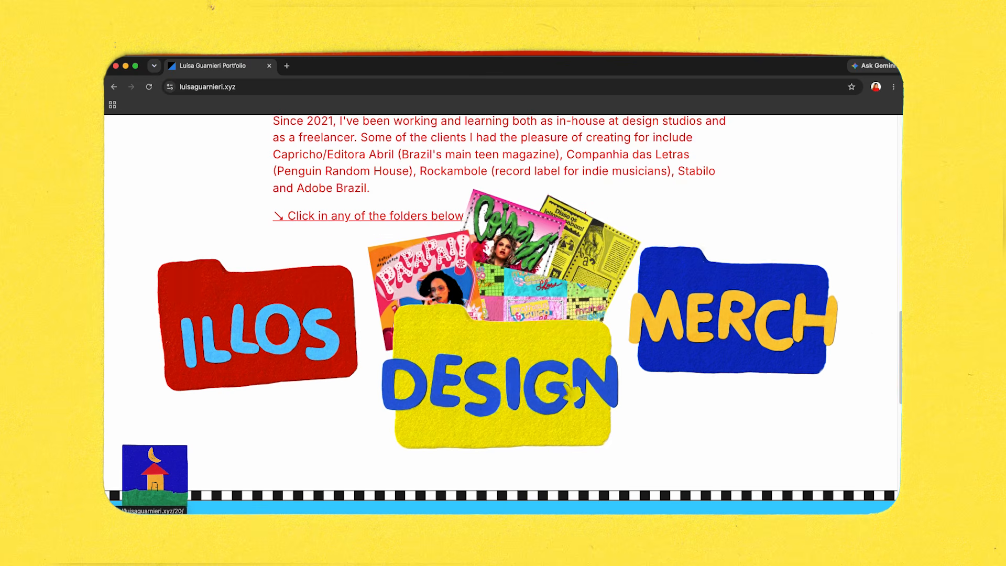
Open the Illos folder on the published site and browse the illustration grid and the Mail Box animation case study.
click(262, 300)
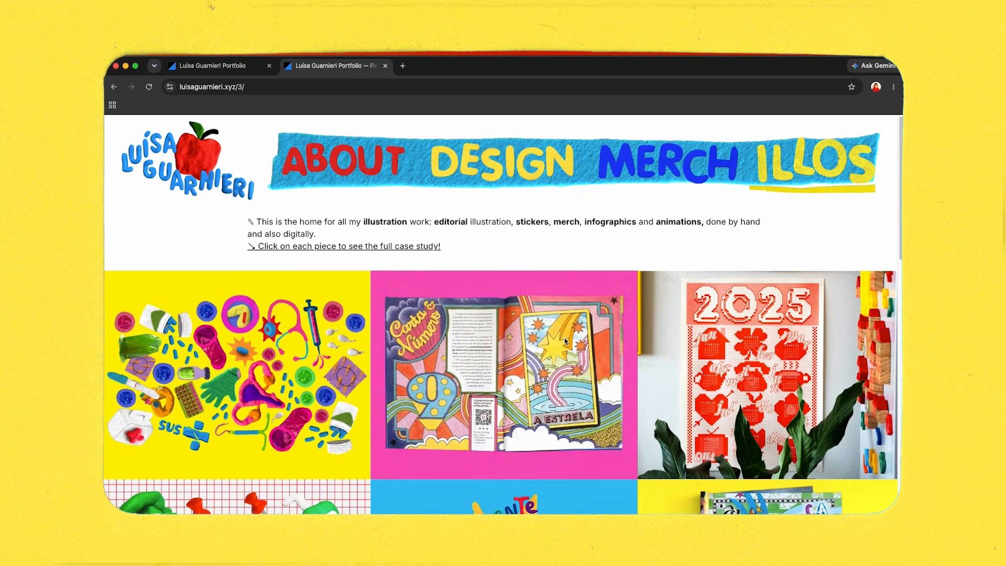
scroll(335, 452, down, 9)
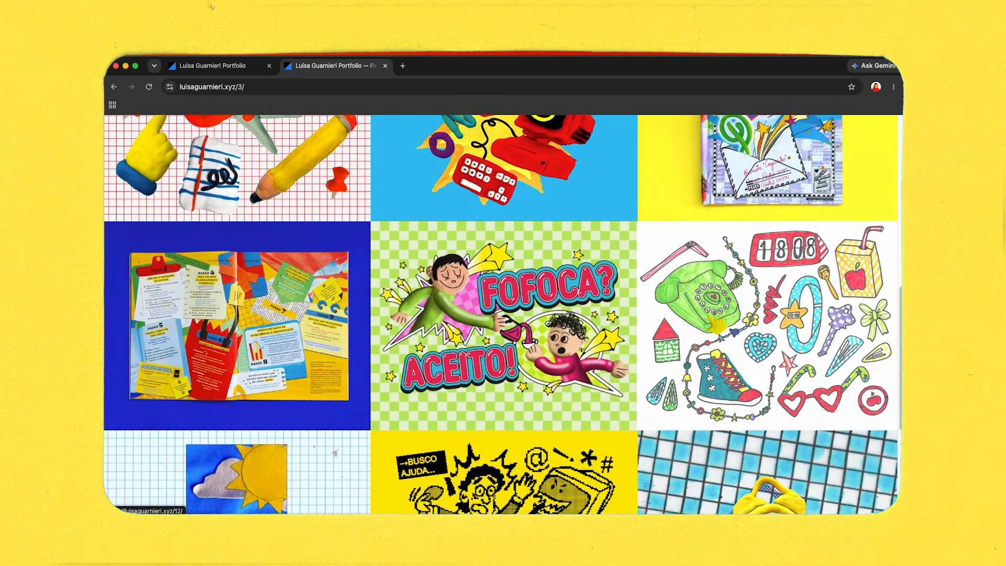
scroll(503, 315, down, 3)
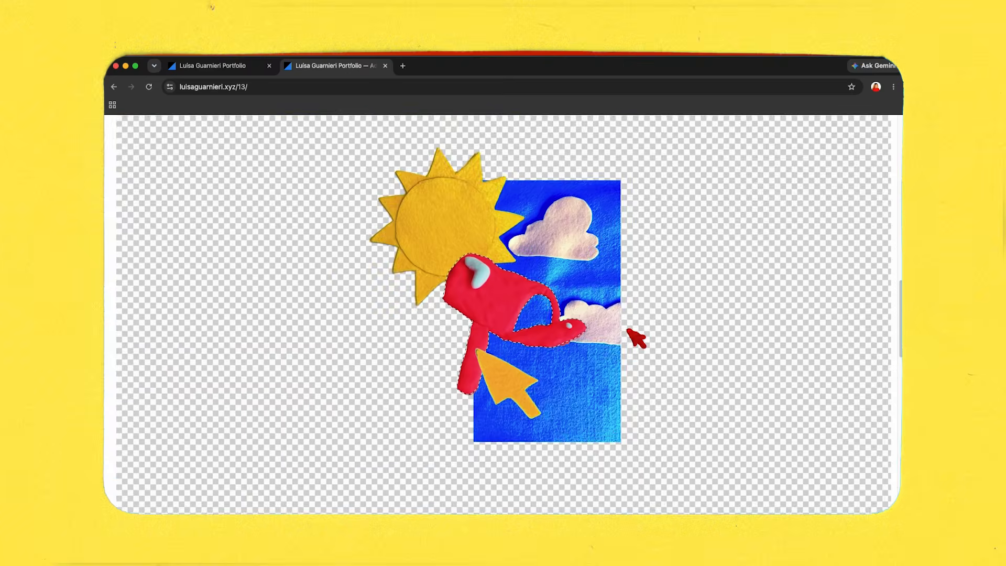
scroll(627, 330, up, 10)
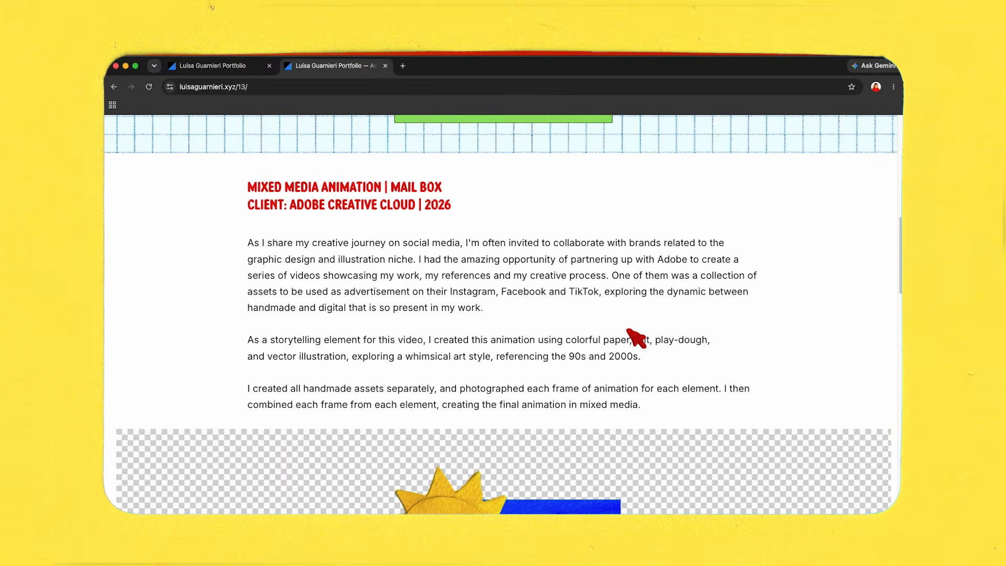
scroll(635, 338, down, 20)
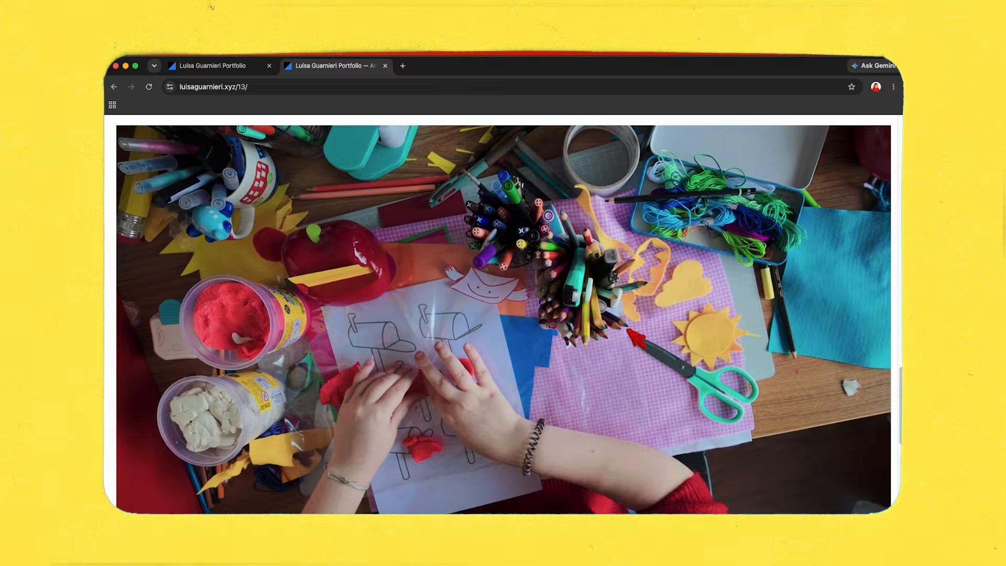